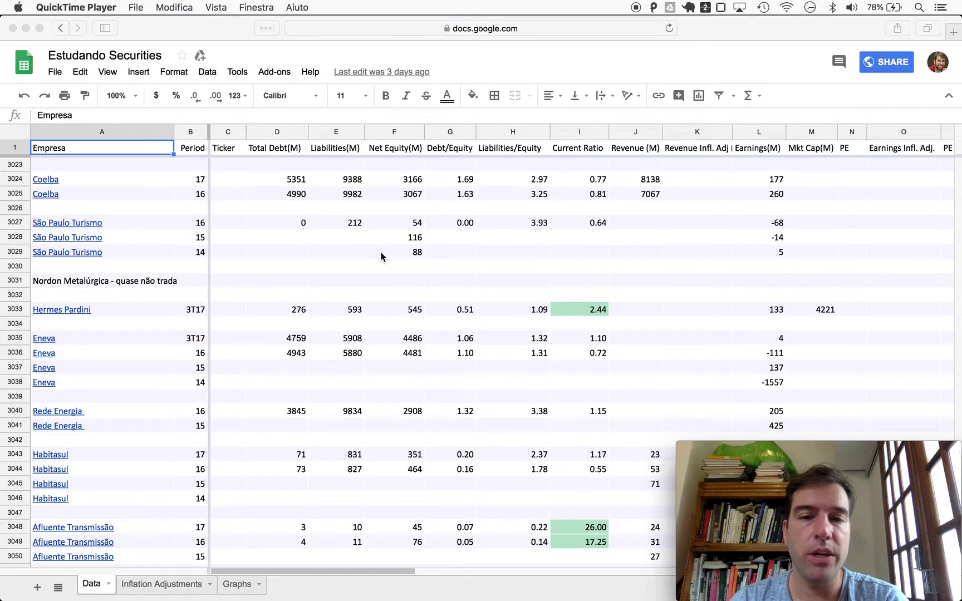
Open Hermes Pardini's results page through its link in the sheet and open the 4T17 Demonstrações Financeiras ITR/DFP document for 2017
click(45, 311)
mouse_move(45, 311)
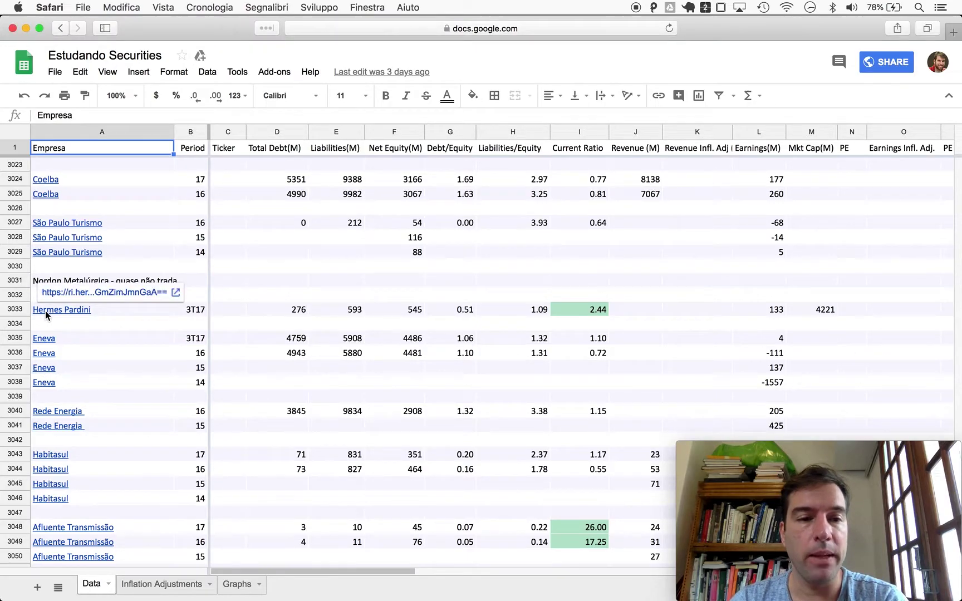
click(98, 293)
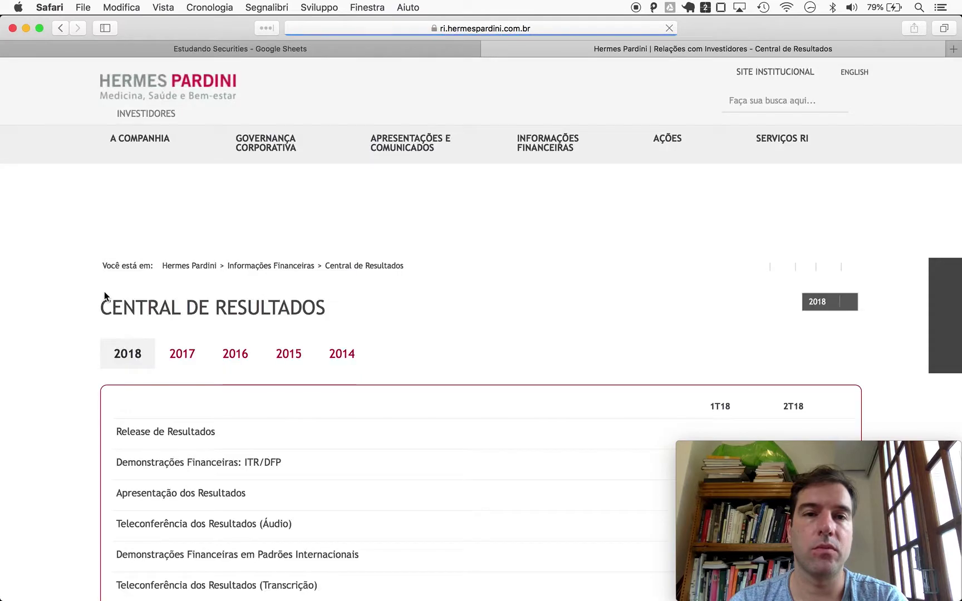
click(181, 354)
scroll(445, 440, down, 3)
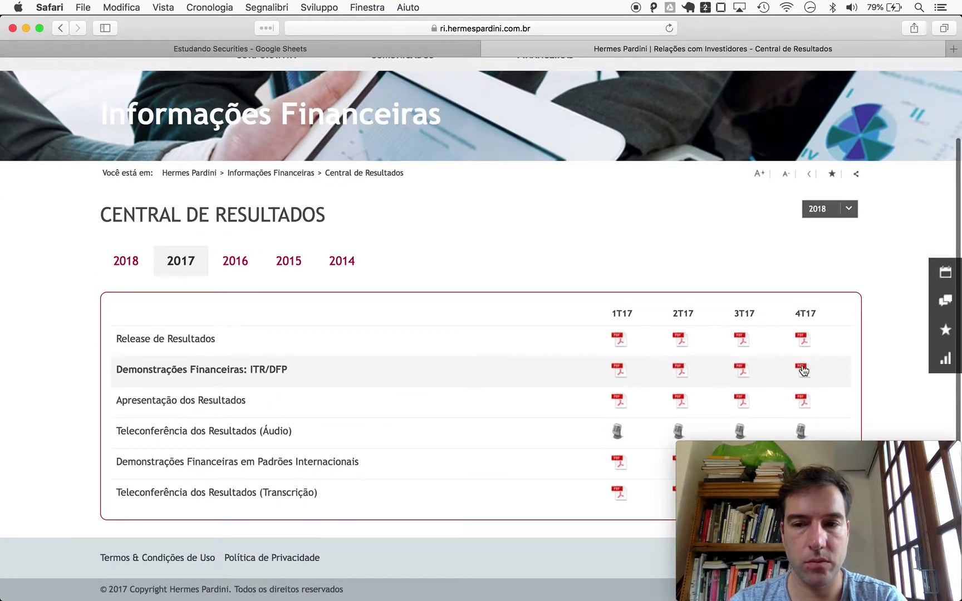
click(802, 373)
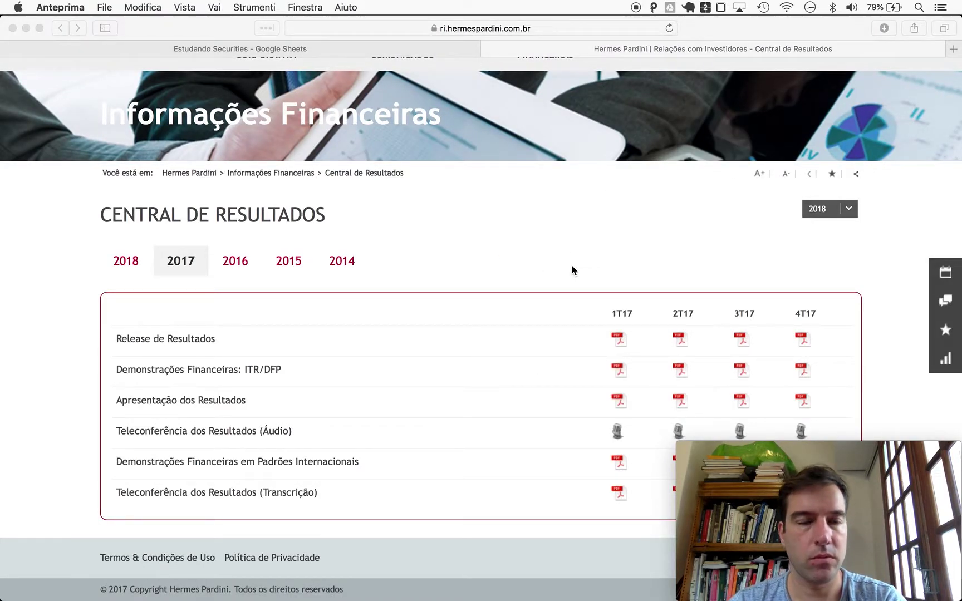
Go to page 19 of the report and examine the consolidated income statement and the equity lines of the preceding balance sheet
scroll(344, 271, down, 5)
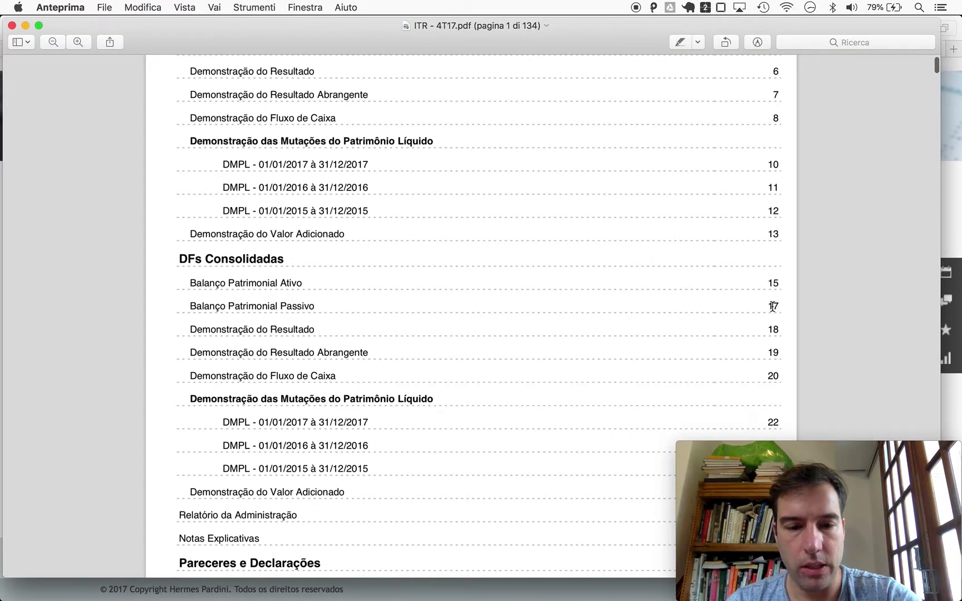
key(super+alt+g)
text(19)
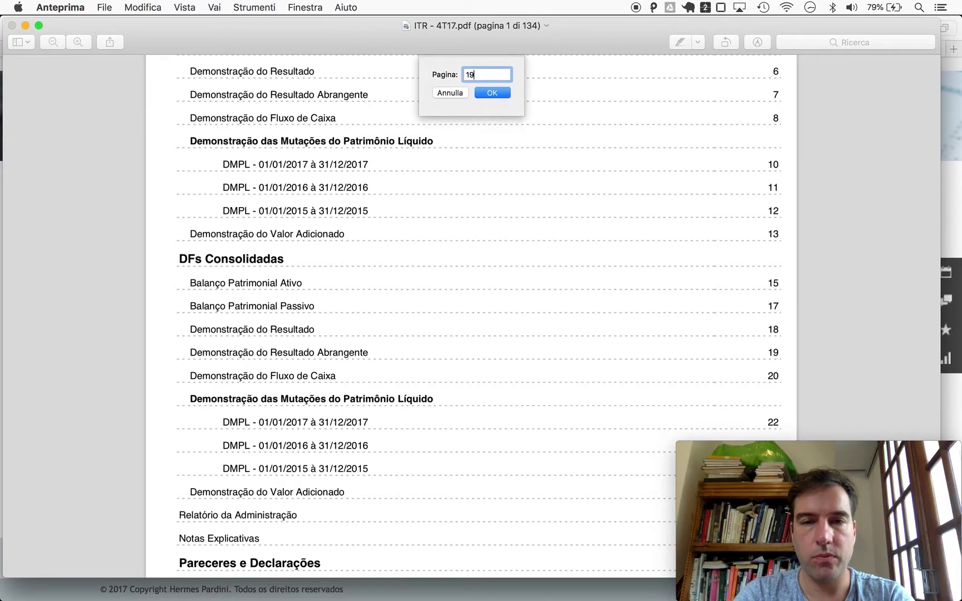
key(Return)
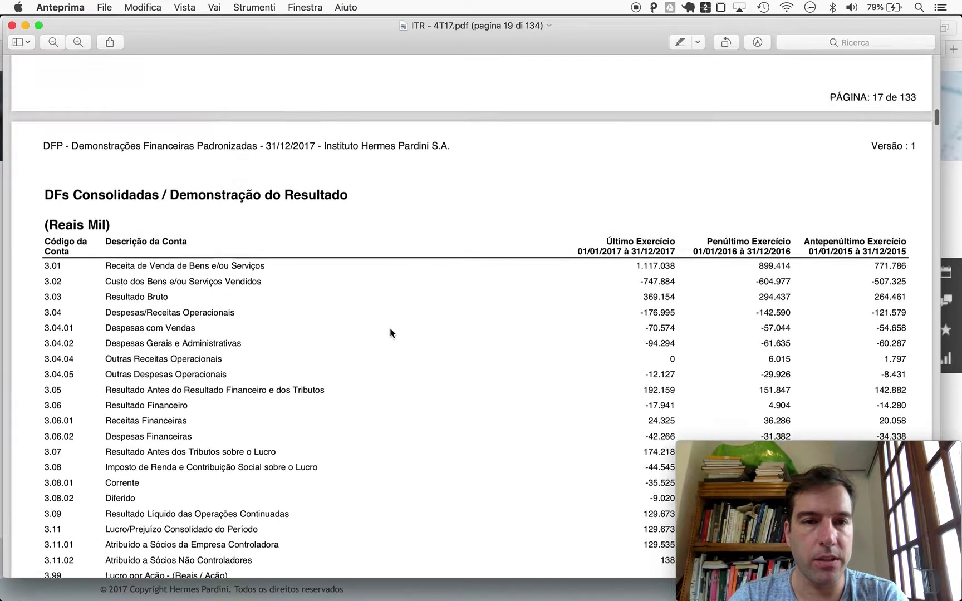
scroll(391, 328, up, 6)
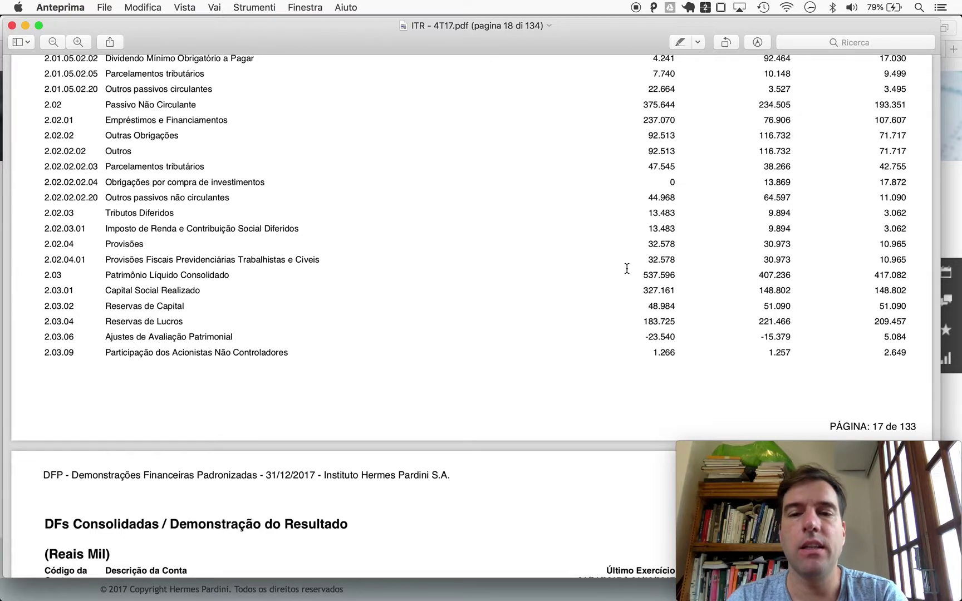
scroll(620, 273, down, 8)
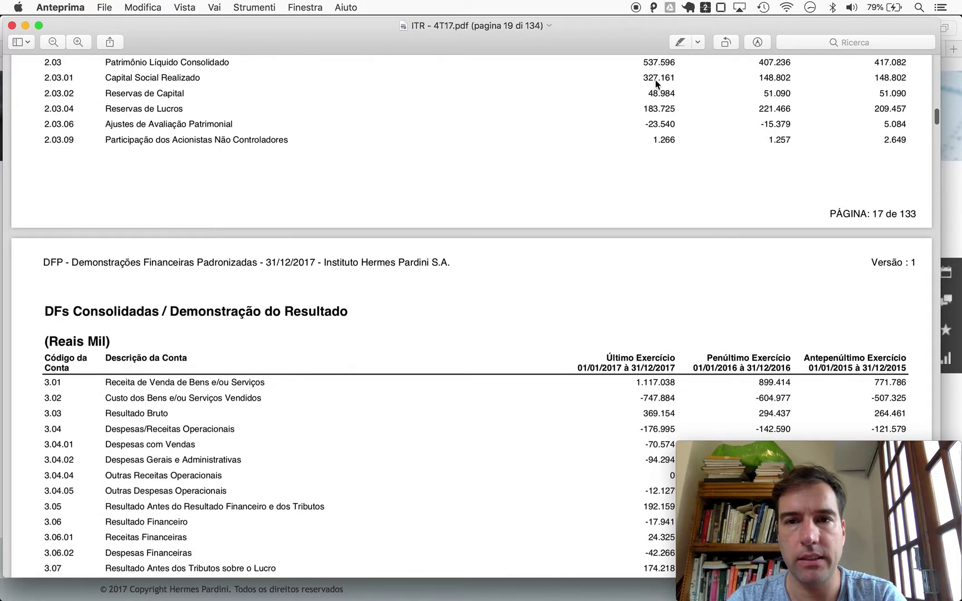
Switch to the Estudando Securities sheet in Safari and set Hermes Pardini's period to 17 and net equity to 538
key(super+Tab)
key(super+Tab)
key(super+shift+Tab)
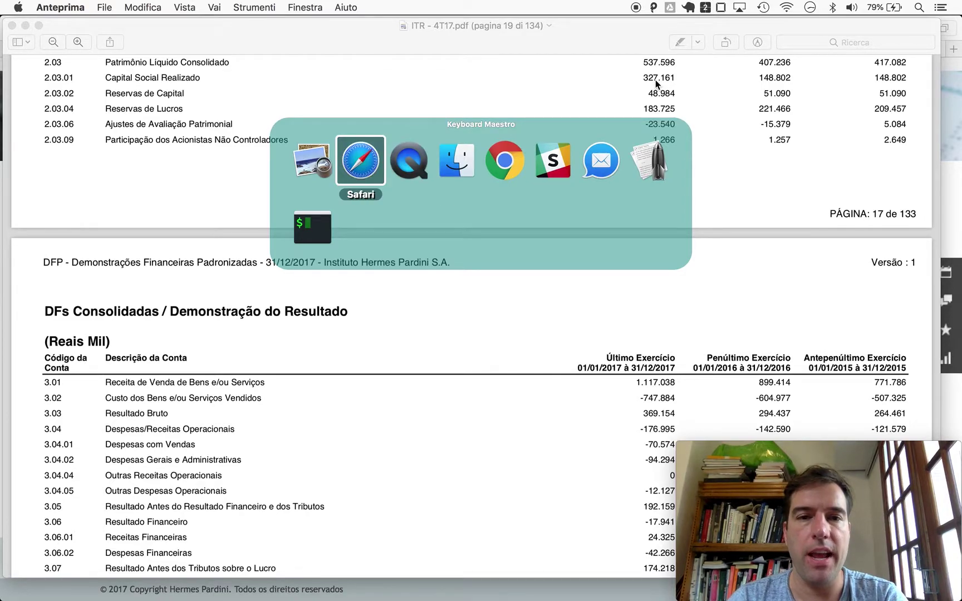
click(330, 52)
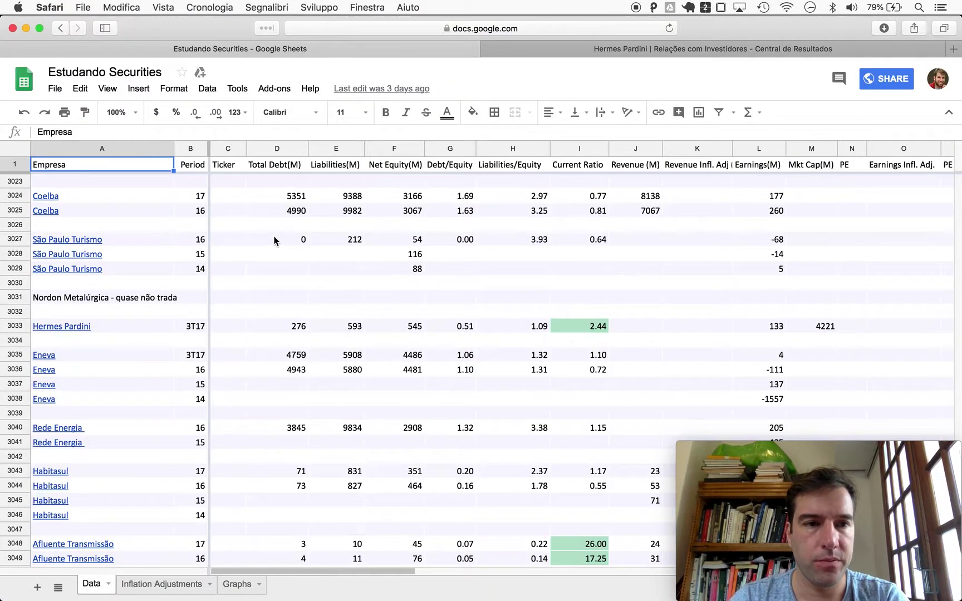
click(191, 328)
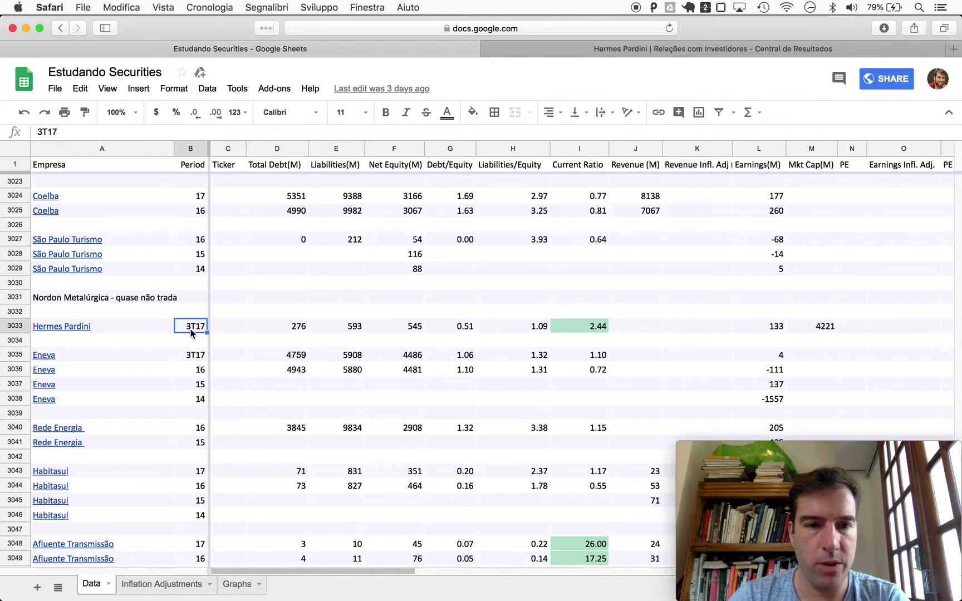
text(17)
key(Return)
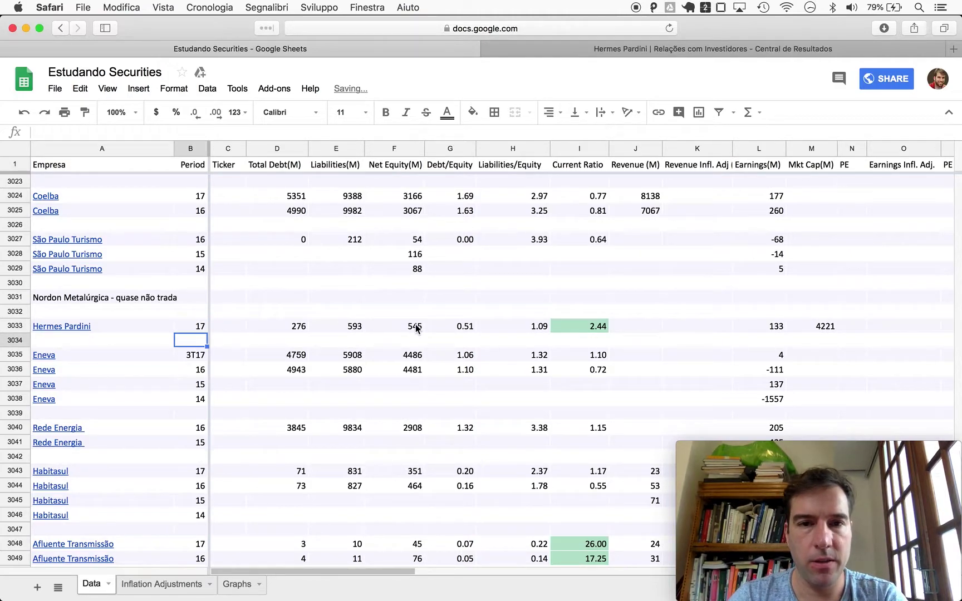
click(416, 328)
text(538)
key(Left)
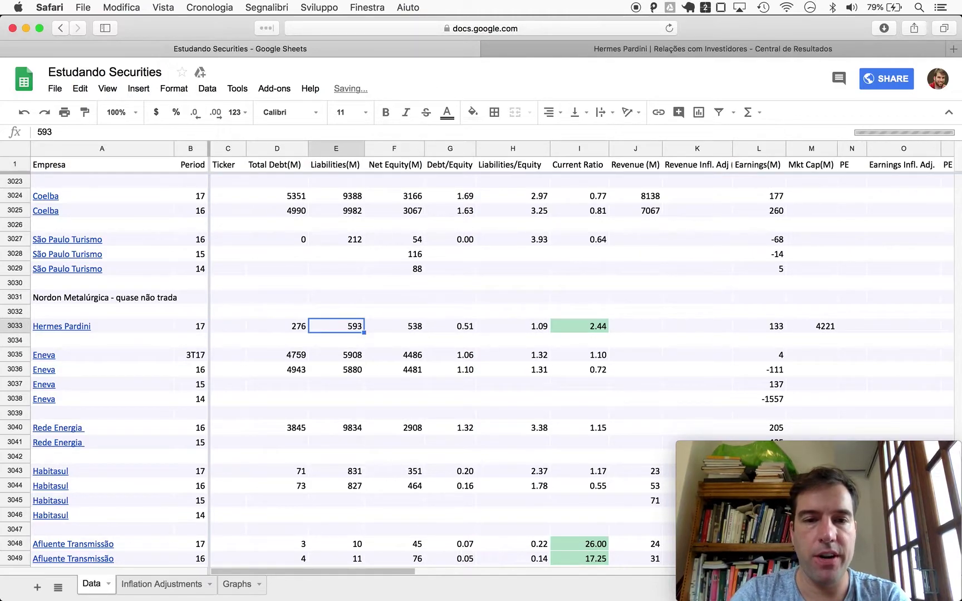
Look up the 2017 Passivo Circulante in the PDF report in Preview and enter it as 239 in the Calculator app
key(super+Tab)
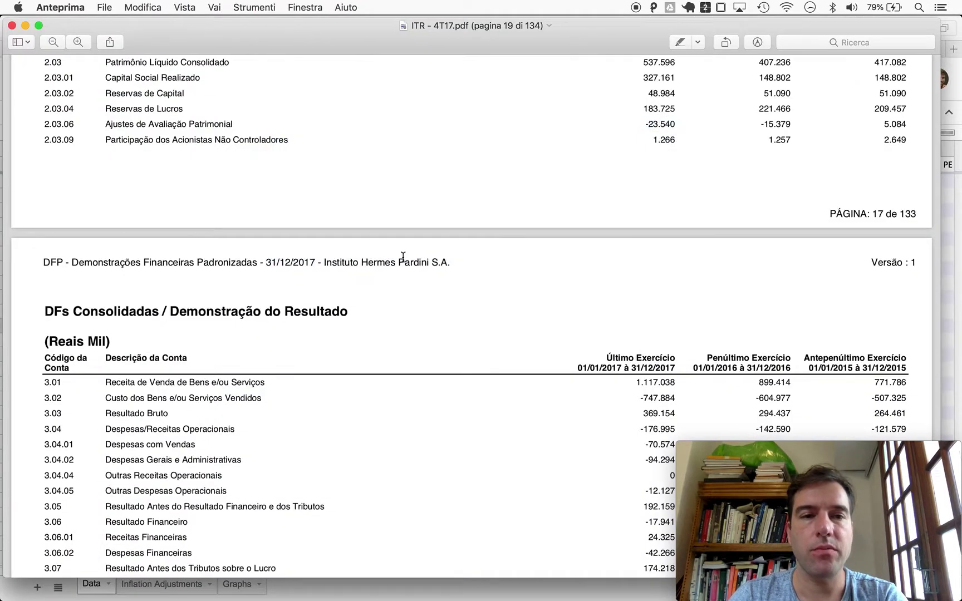
scroll(403, 261, up, 10)
scroll(403, 260, up, 3)
scroll(403, 260, down, 4)
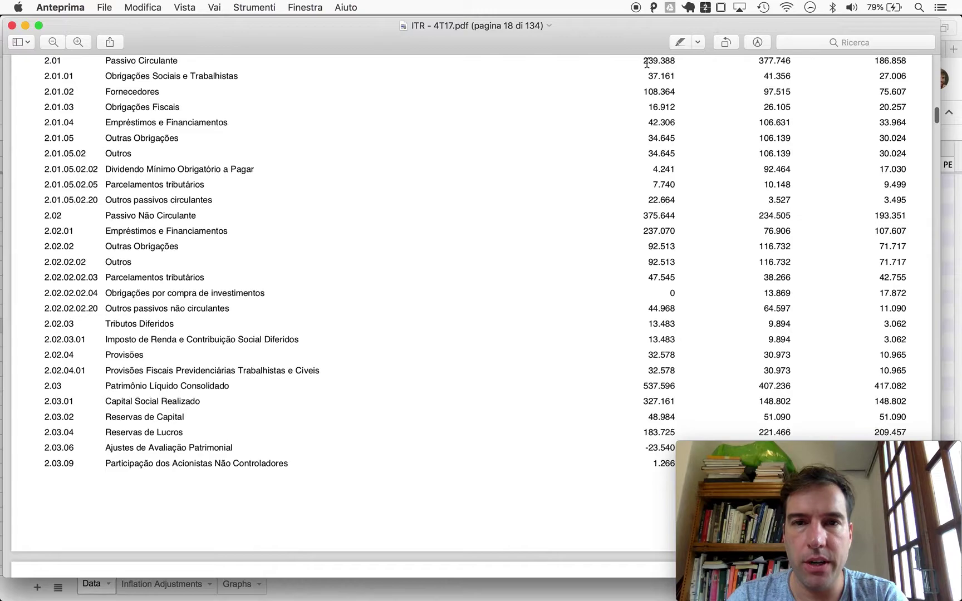
key(super+Tab)
key(super+Tab)
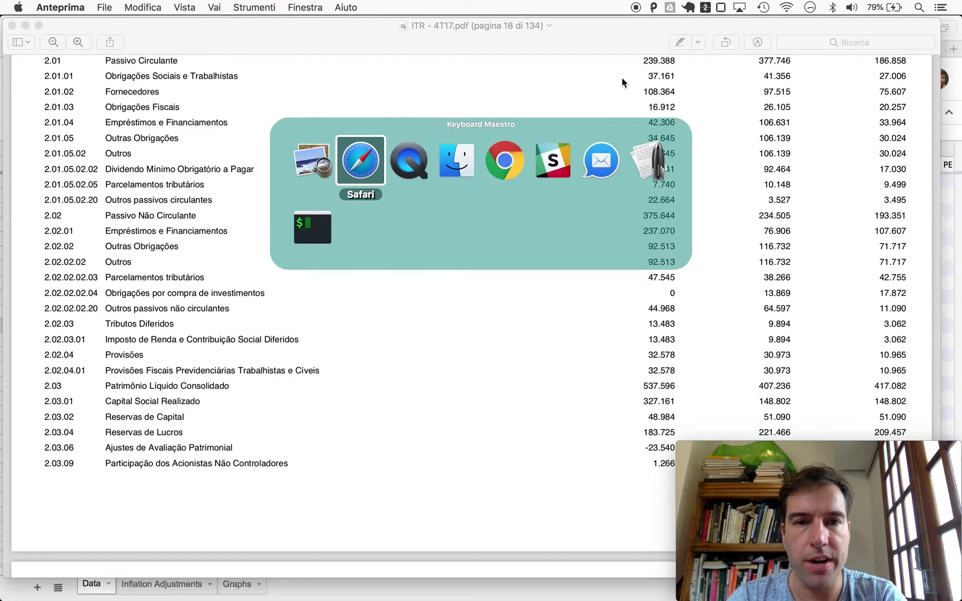
key(Escape)
key(super+space)
text(calc)
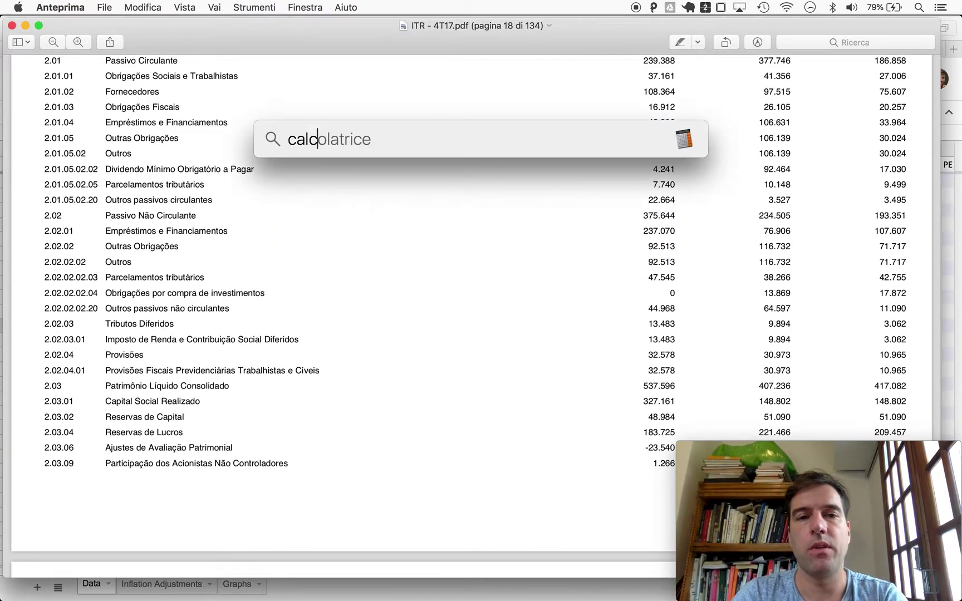
key(Return)
text(239)
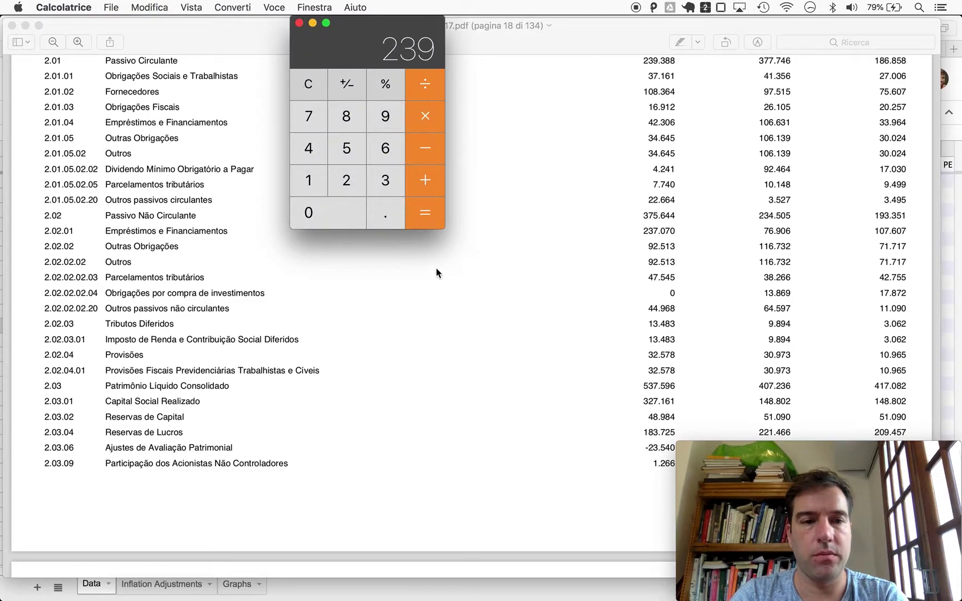
Add the 2017 Passivo Não Circulante from the report, rounded to 376, to the 239 in the calculator
scroll(264, 302, up, 3)
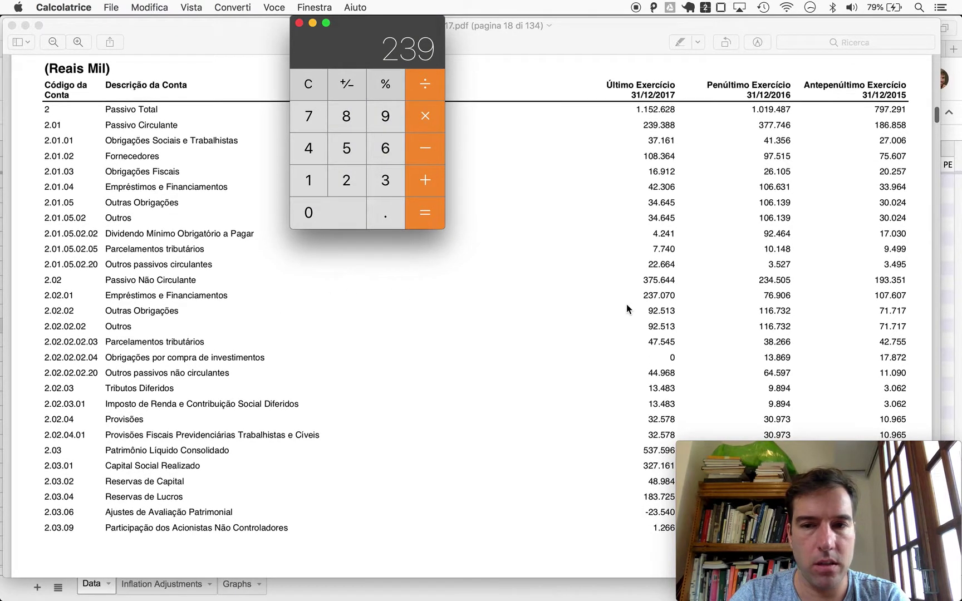
scroll(642, 292, down, 8)
scroll(642, 293, down, 2)
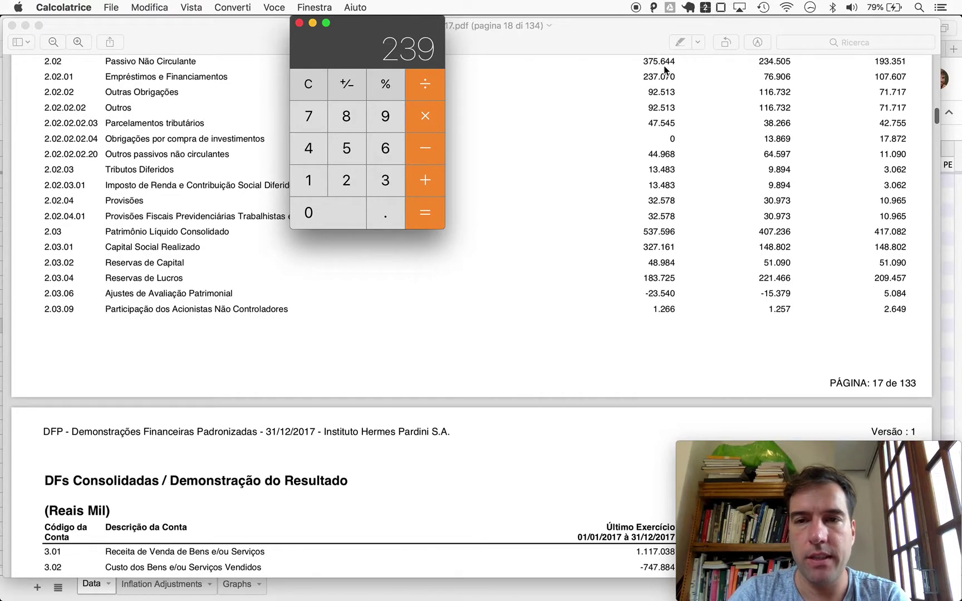
text(376)
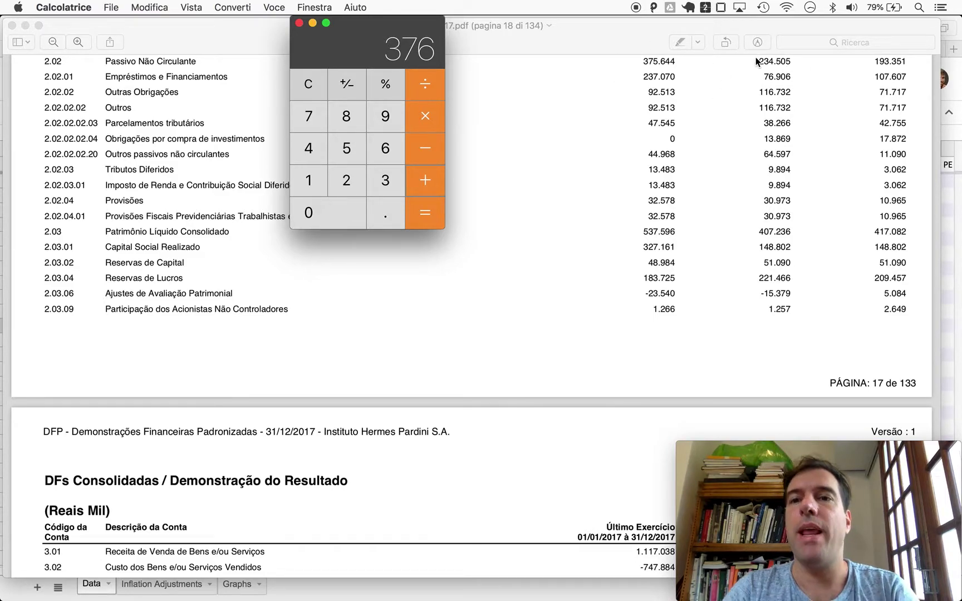
key(super+c)
key(super+Tab)
key(Escape)
key(Return)
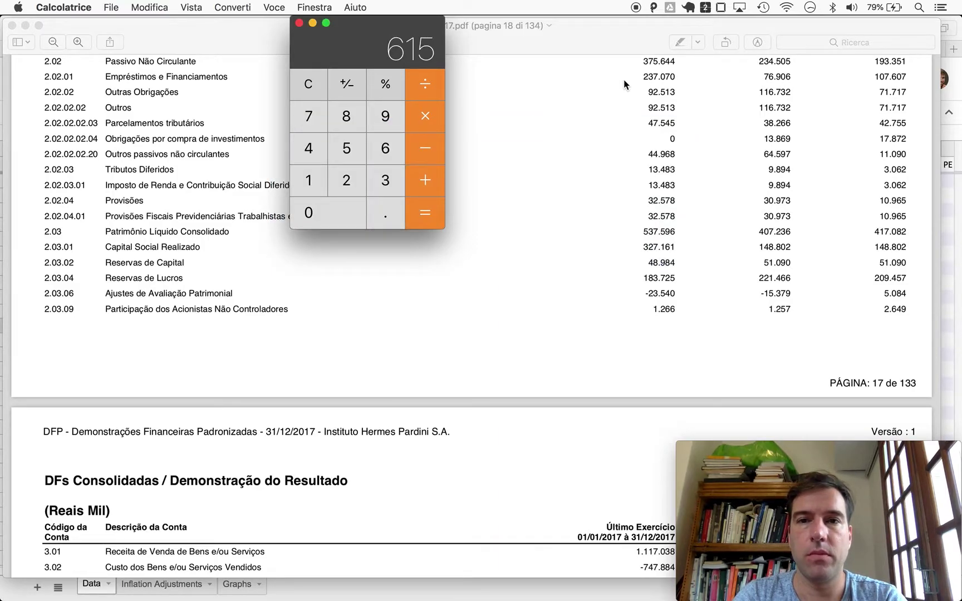
Copy the calculated sum and paste 615 as Hermes Pardini's liabilities in the Safari spreadsheet
key(super+c)
scroll(623, 79, up, 10)
scroll(623, 84, down, 3)
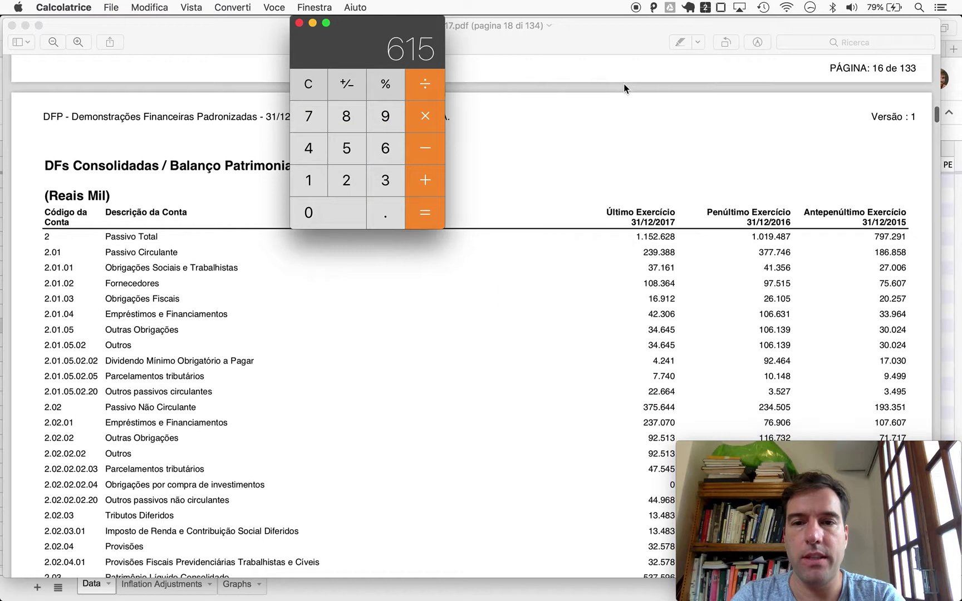
key(super+Tab)
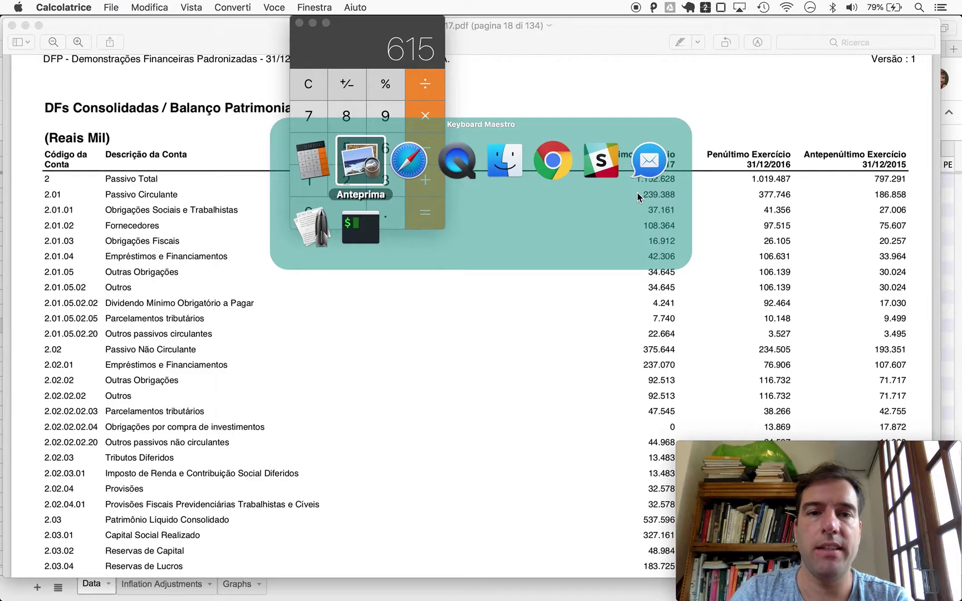
key(super+Tab)
key(Right)
key(super+v)
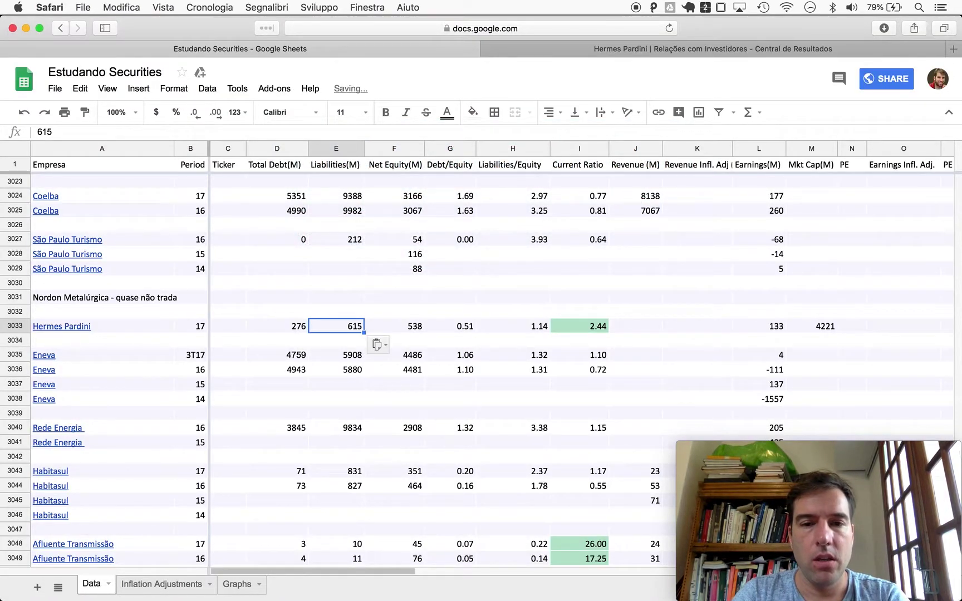
Look up the current and non-current Empréstimos e Financiamentos in the Preview report and set Hermes Pardini's total debt to 279 in the sheet
key(super+Tab)
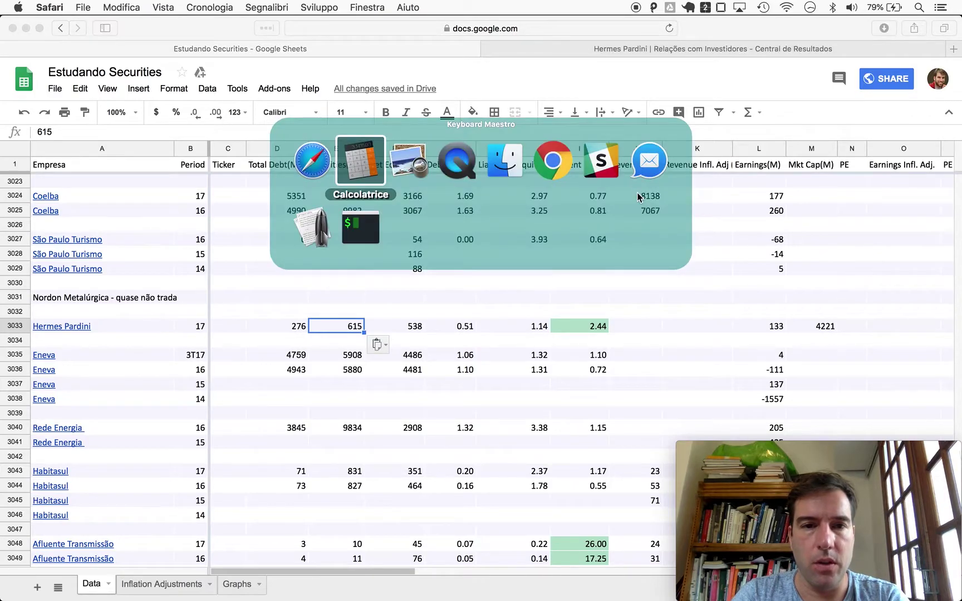
scroll(389, 260, down, 5)
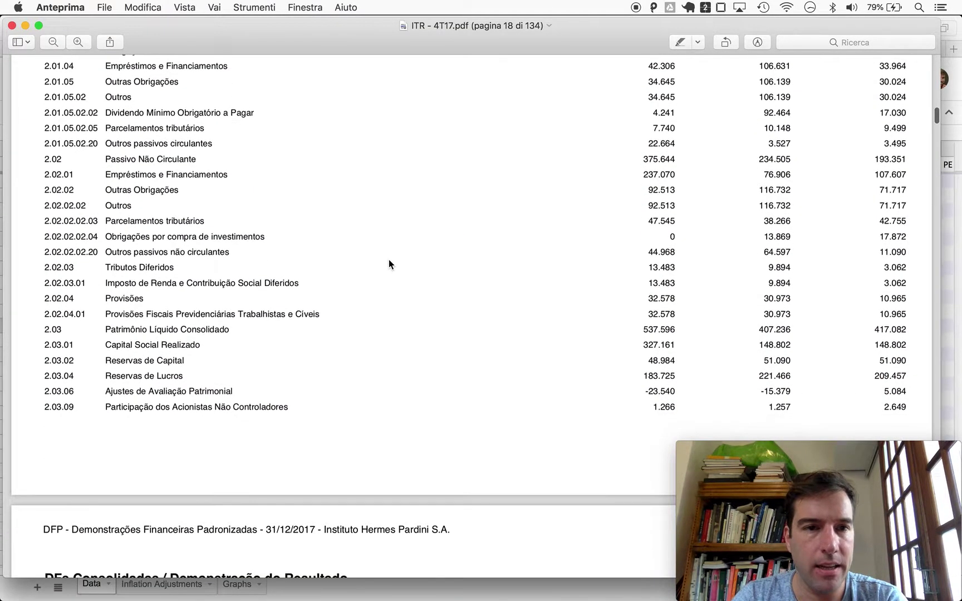
scroll(389, 259, up, 3)
scroll(389, 259, up, 2)
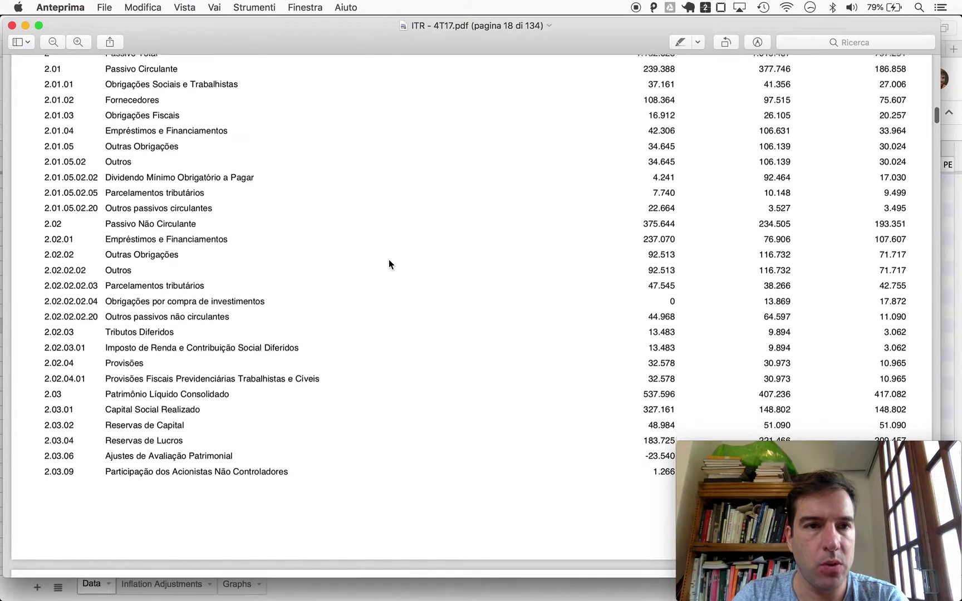
scroll(388, 259, down, 3)
scroll(389, 260, down, 1)
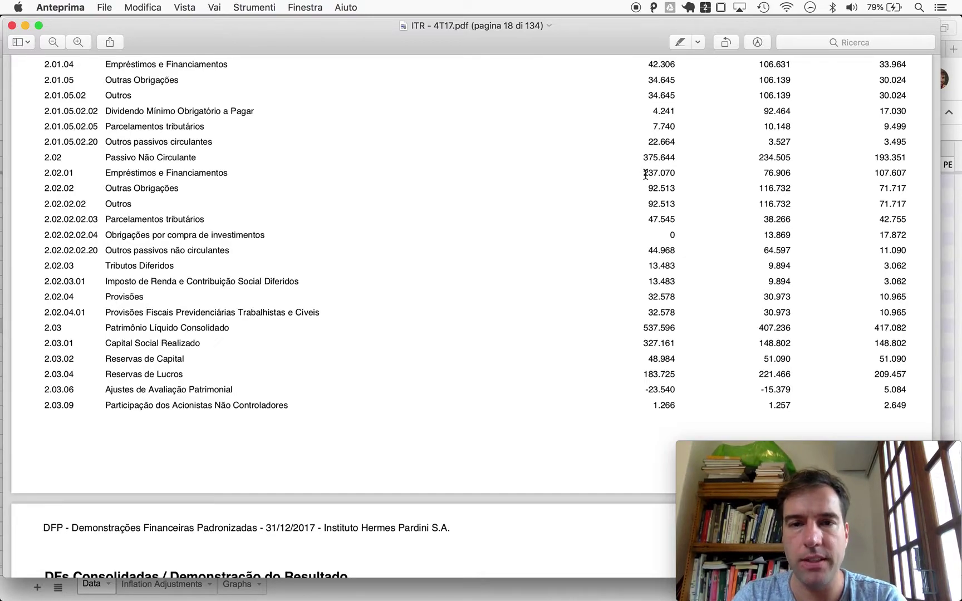
key(super+Tab)
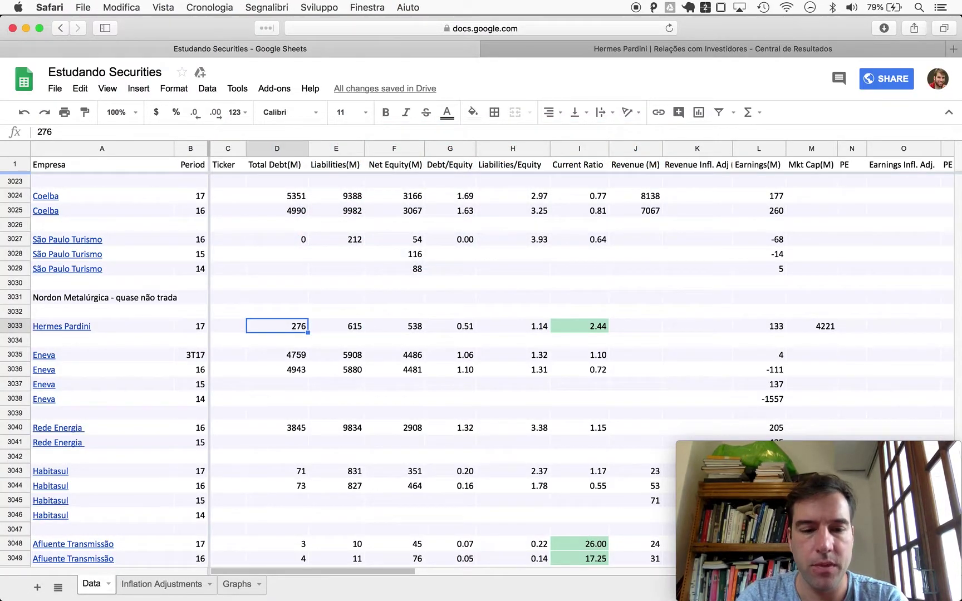
text(279)
key(Return)
key(Up)
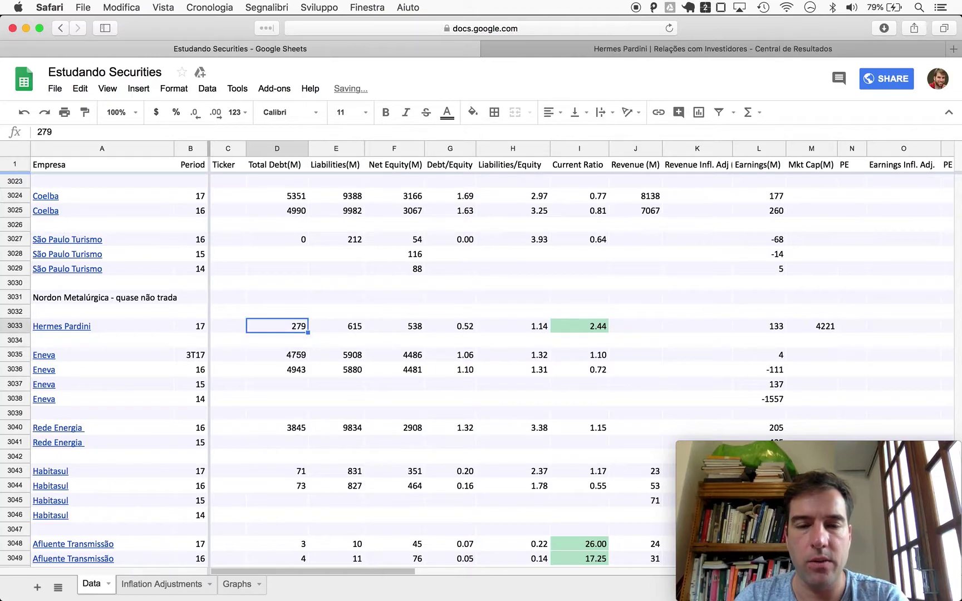
Examine the recalculated Debt/Equity and Liabilities/Equity ratios in the Hermes Pardini row
key(Right)
key(Right)
key(Right)
key(Right)
key(Left)
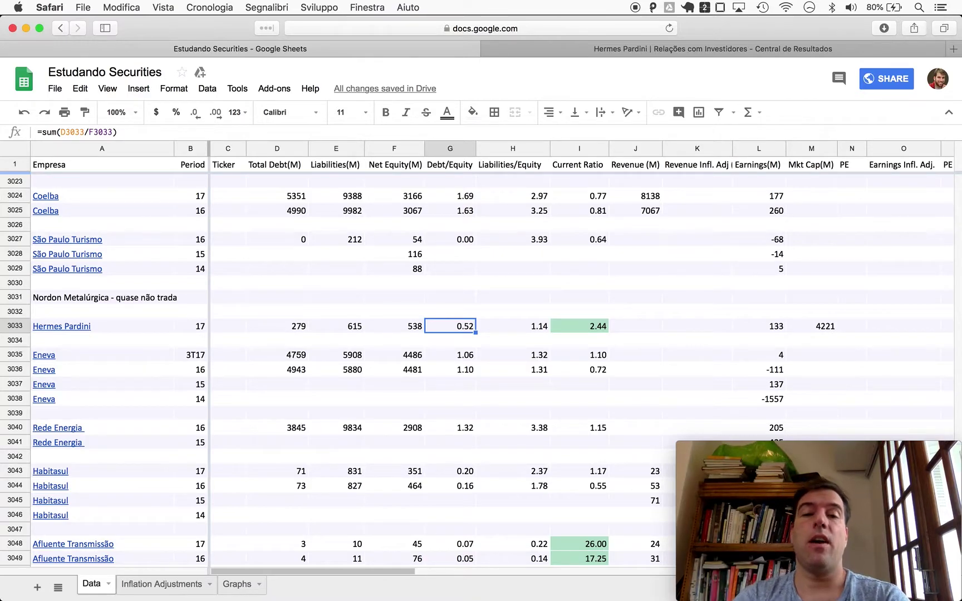
Search the web for "hermes pardini ipo" in a new browser tab
key(super+t)
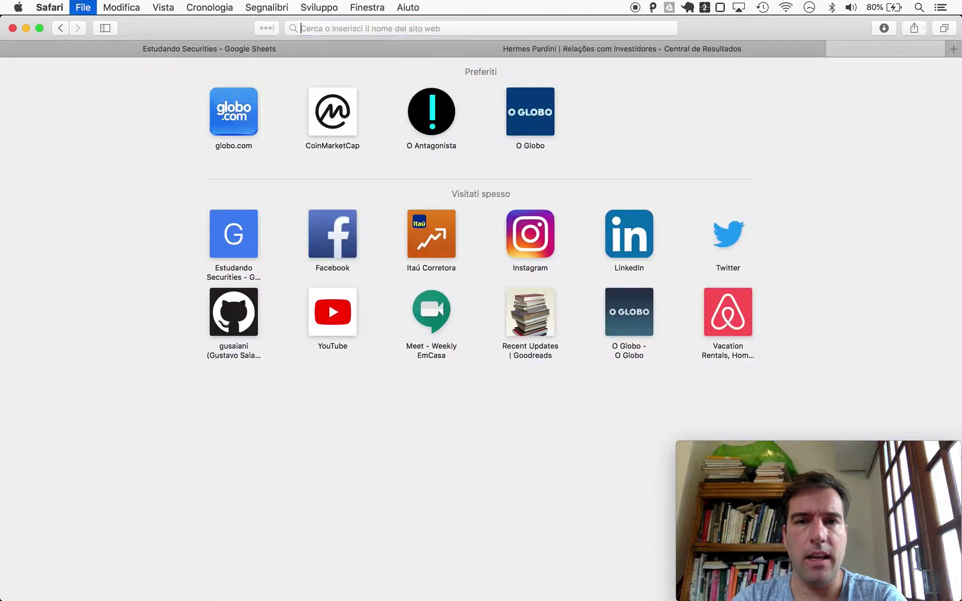
text(hermes pardini )
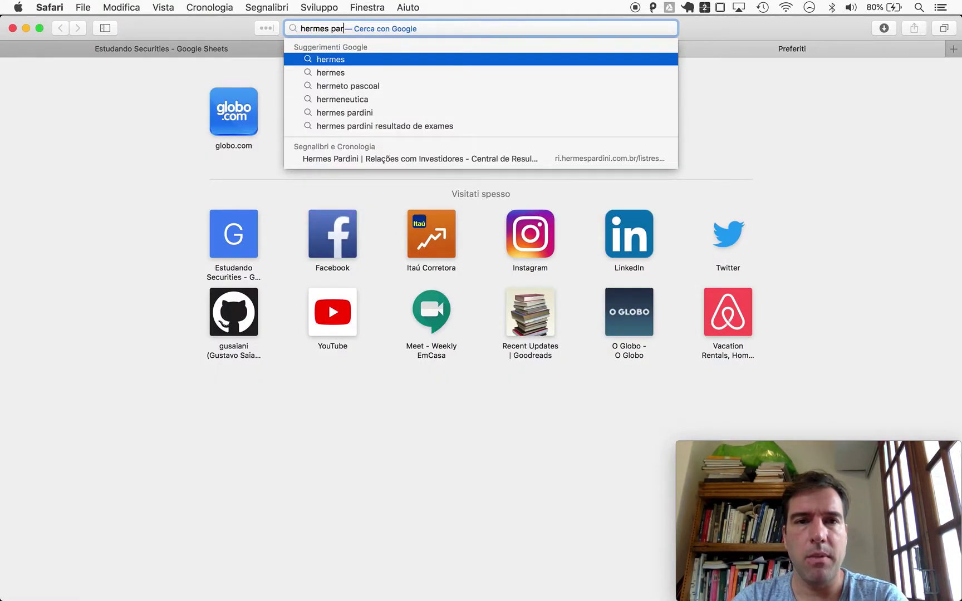
text(ipo)
key(Return)
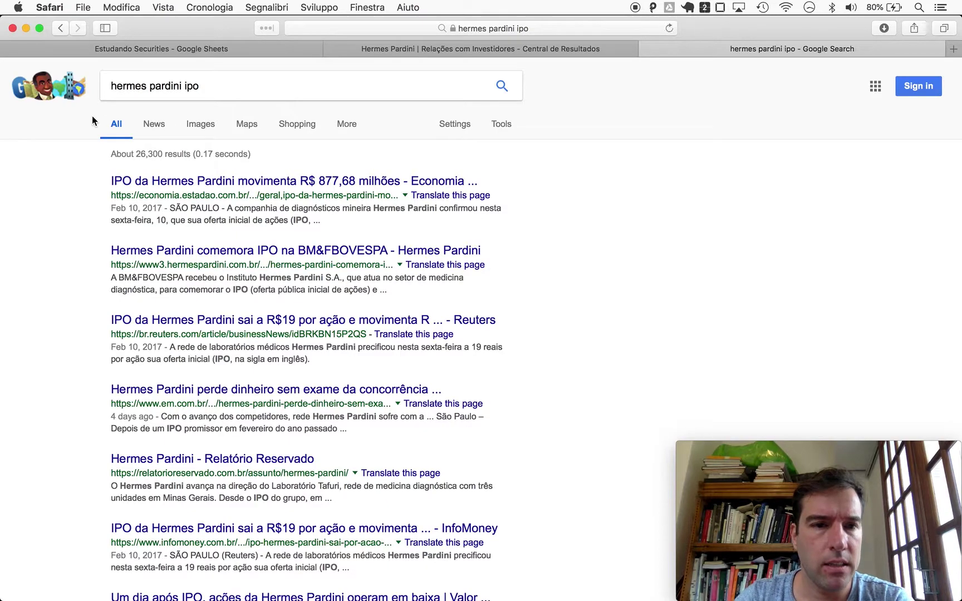
Open the company's own article about its BM&FBOVESPA IPO, skim it, and return to the search results
click(221, 254)
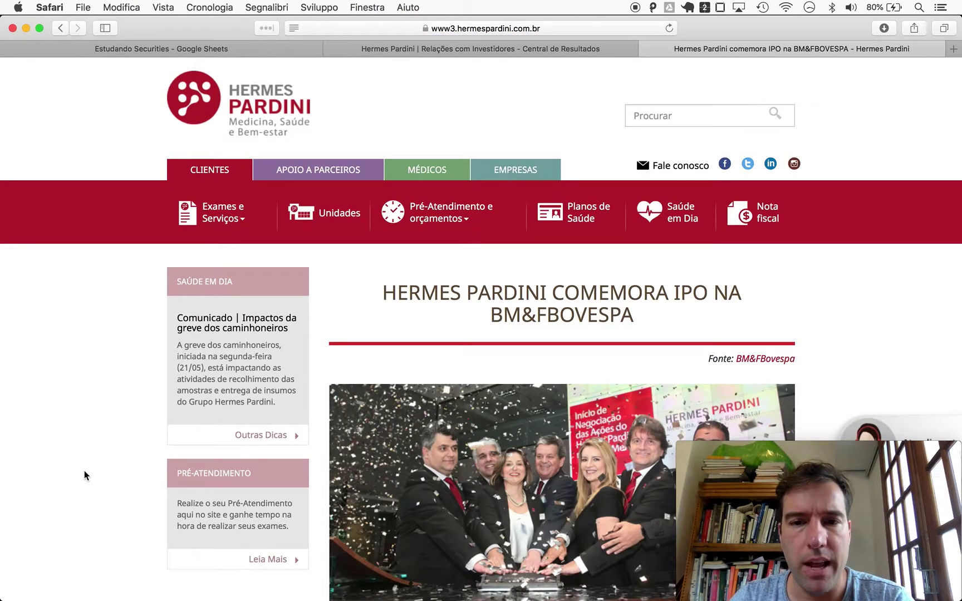
scroll(84, 475, down, 10)
scroll(84, 471, down, 13)
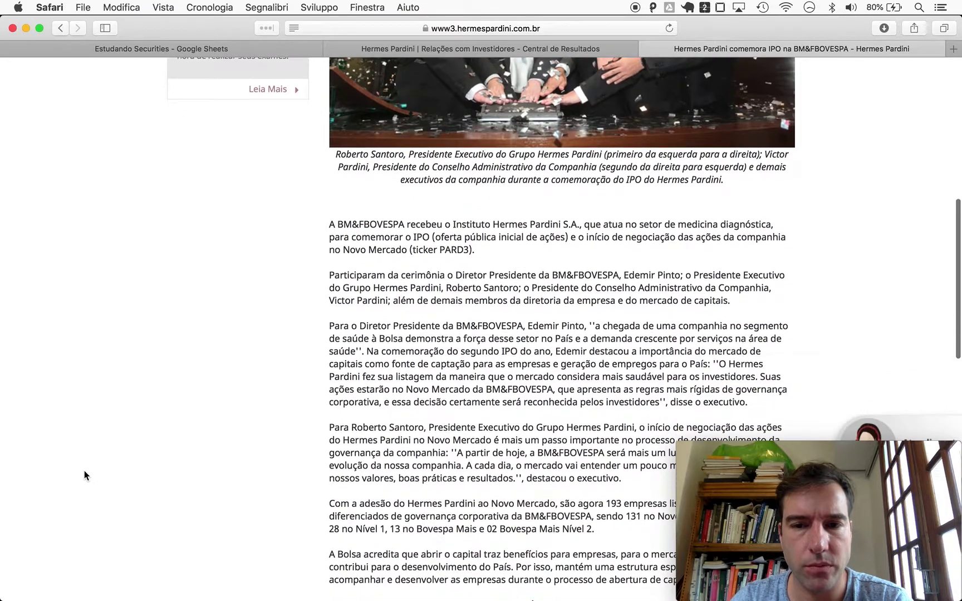
key(super+bracketleft)
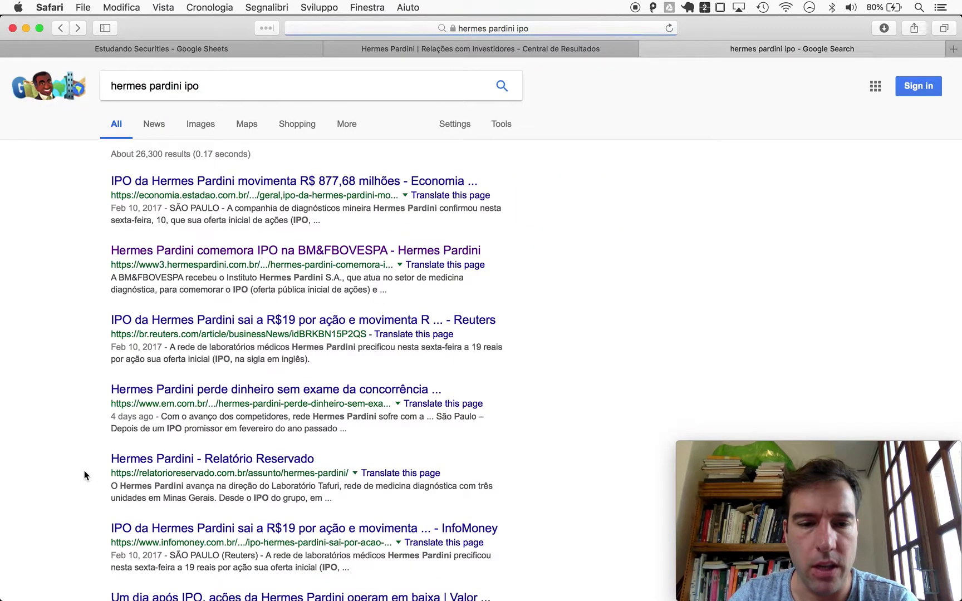
Open the Reuters article on the Hermes Pardini IPO, highlight its publication date, and return to the Estudando Securities sheet
click(169, 320)
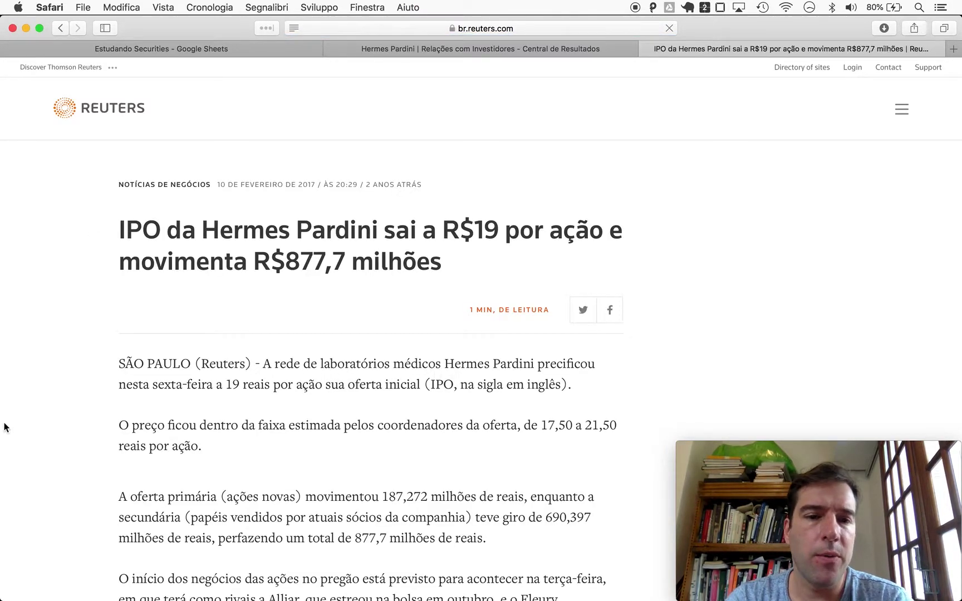
scroll(4, 427, down, 2)
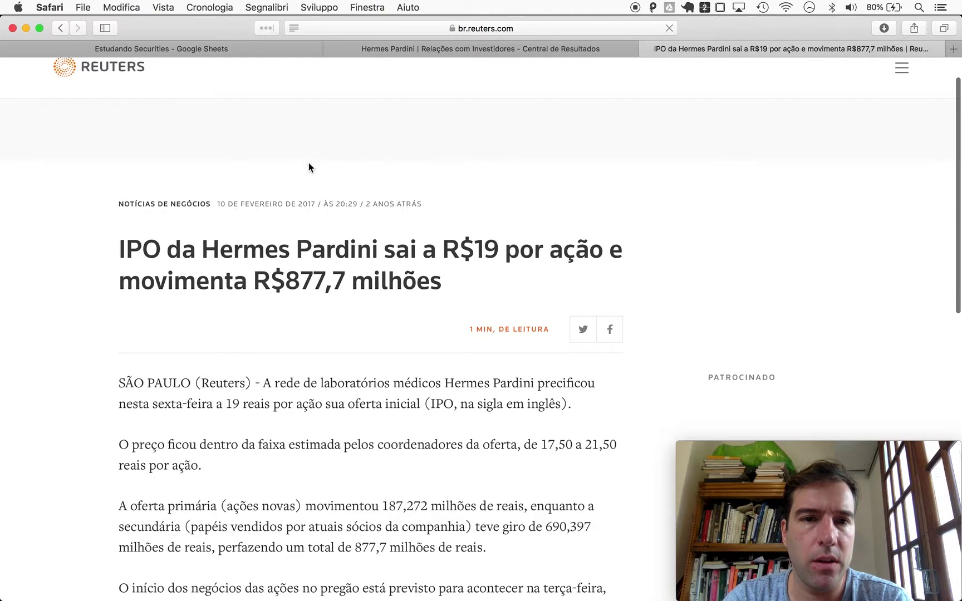
drag(217, 205, 318, 204)
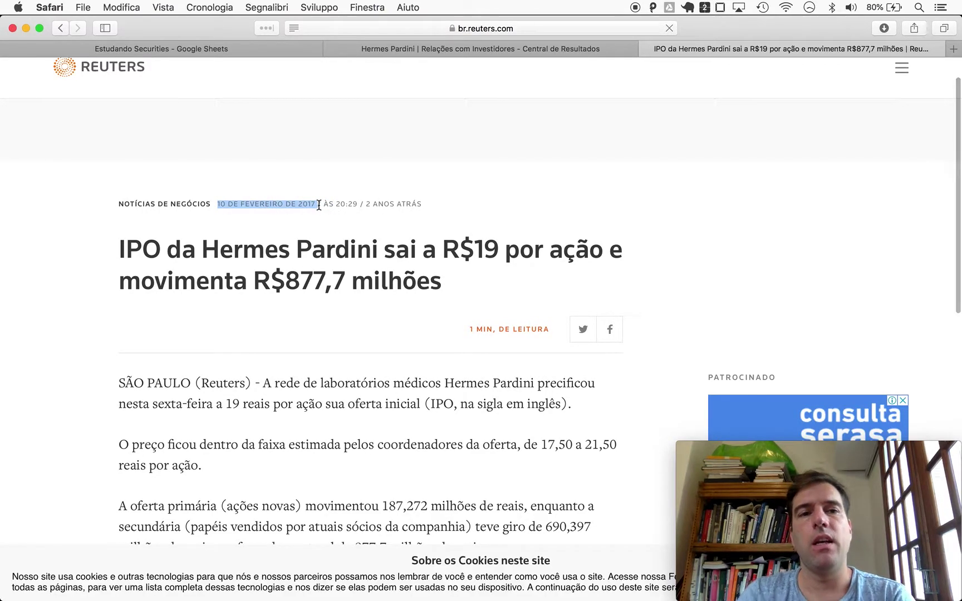
key(ctrl+Tab)
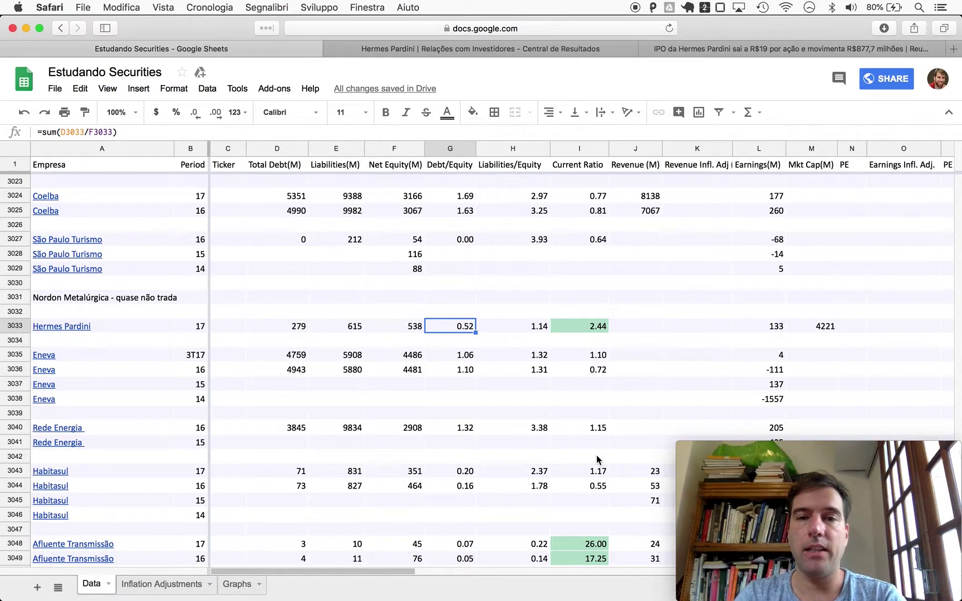
scroll(596, 460, down, 3)
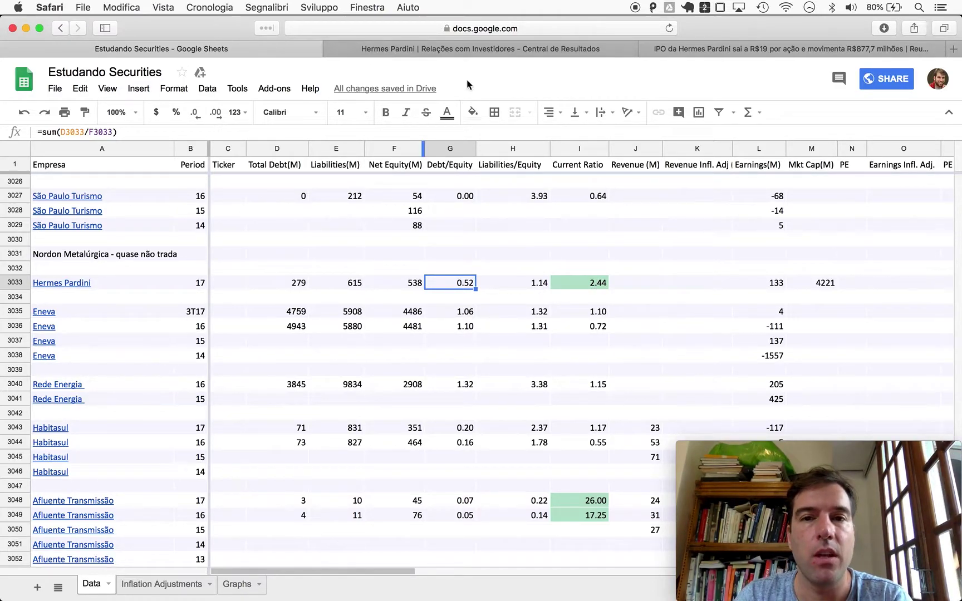
Find the 2017 Ativo Circulante in the consolidated balance sheet in Preview and enter it as 479 in Calculator
key(super+Tab)
scroll(264, 230, up, 15)
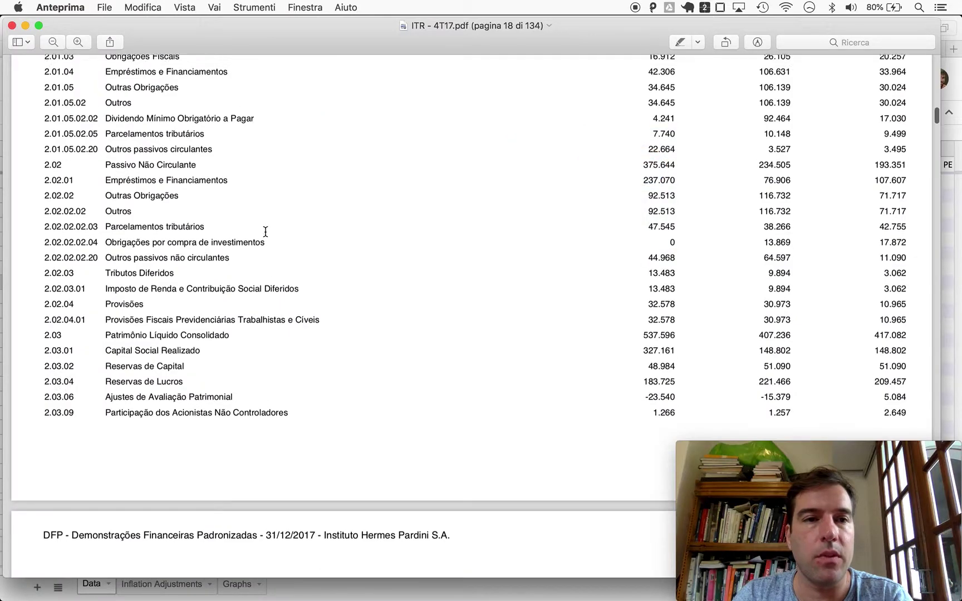
scroll(267, 254, up, 3)
scroll(268, 255, down, 10)
scroll(267, 255, up, 15)
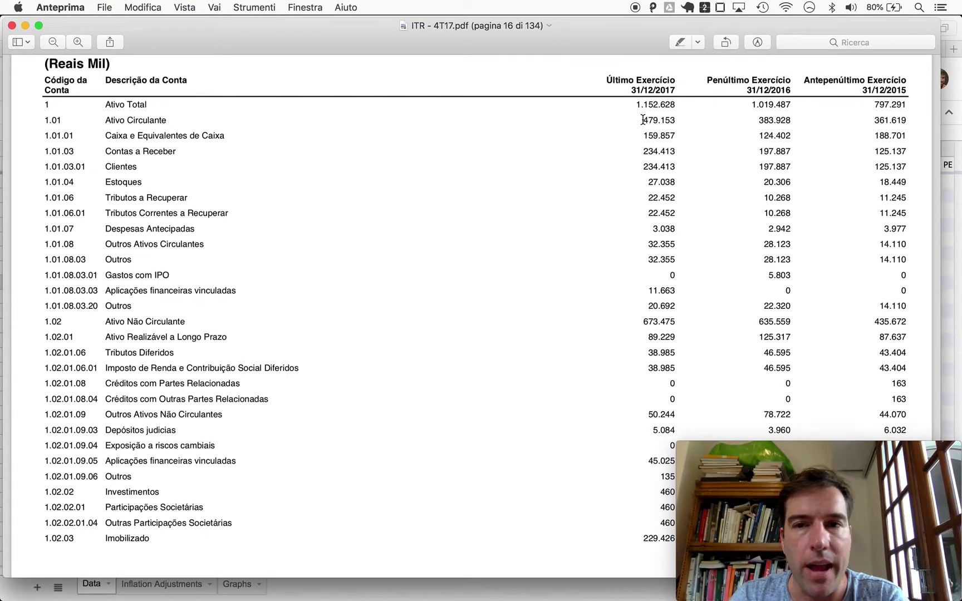
key(super+Tab)
key(super+Tab)
text(479)
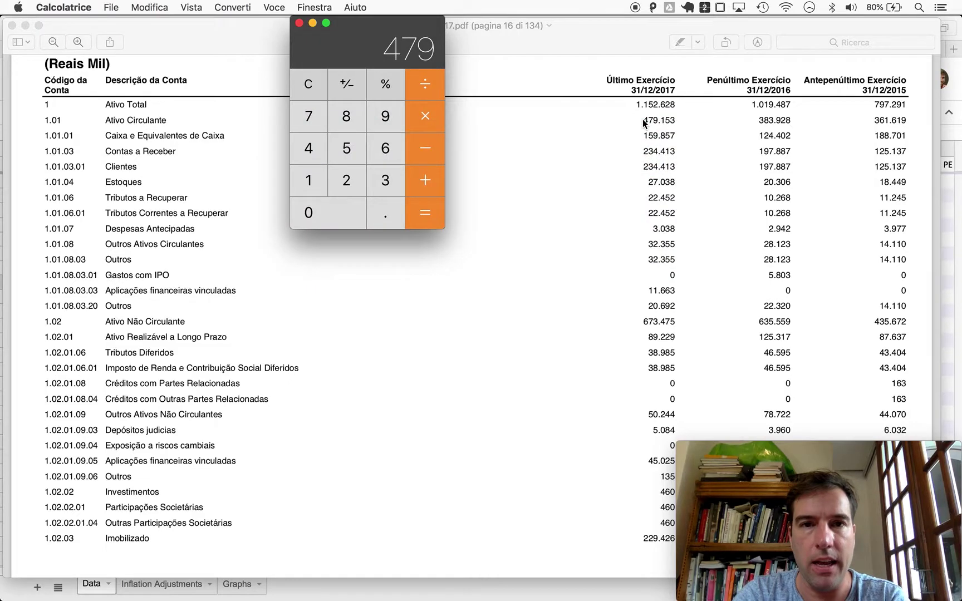
Divide the 479 by the 2017 Passivo Circulante from the report, rounded to 239
scroll(178, 370, down, 15)
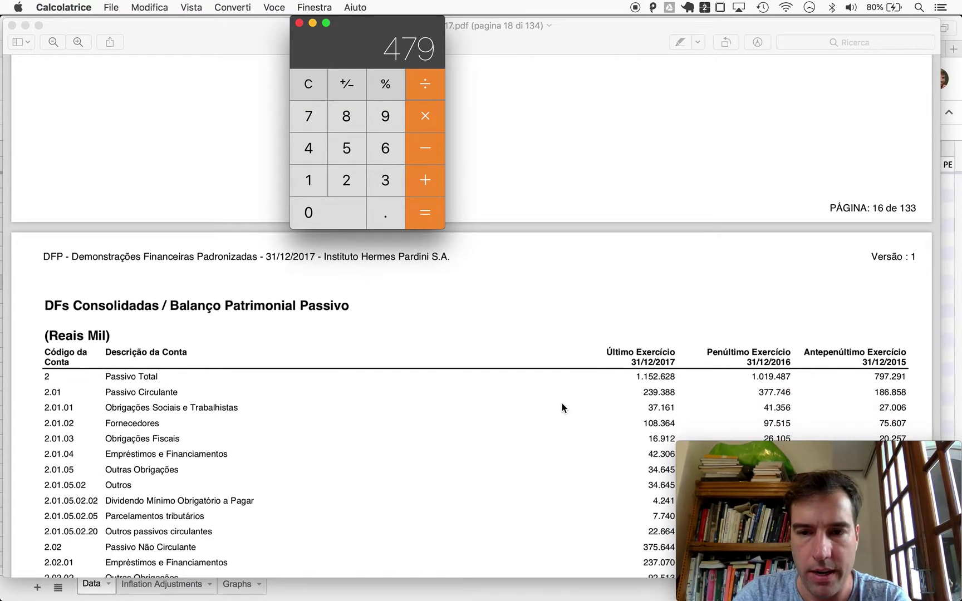
text(239)
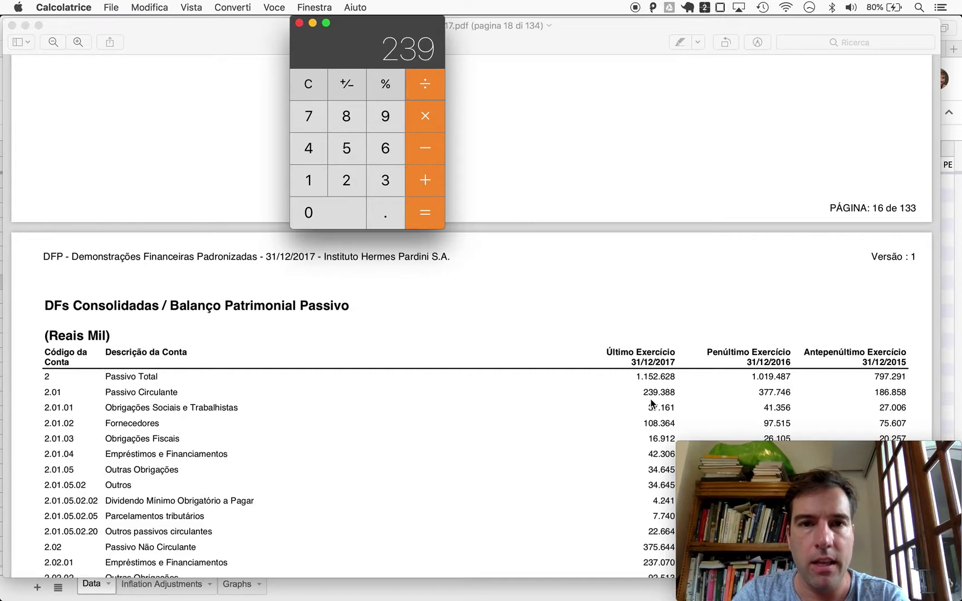
key(Return)
Set Hermes Pardini's Current Ratio in the Safari spreadsheet to the calculated quotient, 2.00418410041841
key(super+Tab)
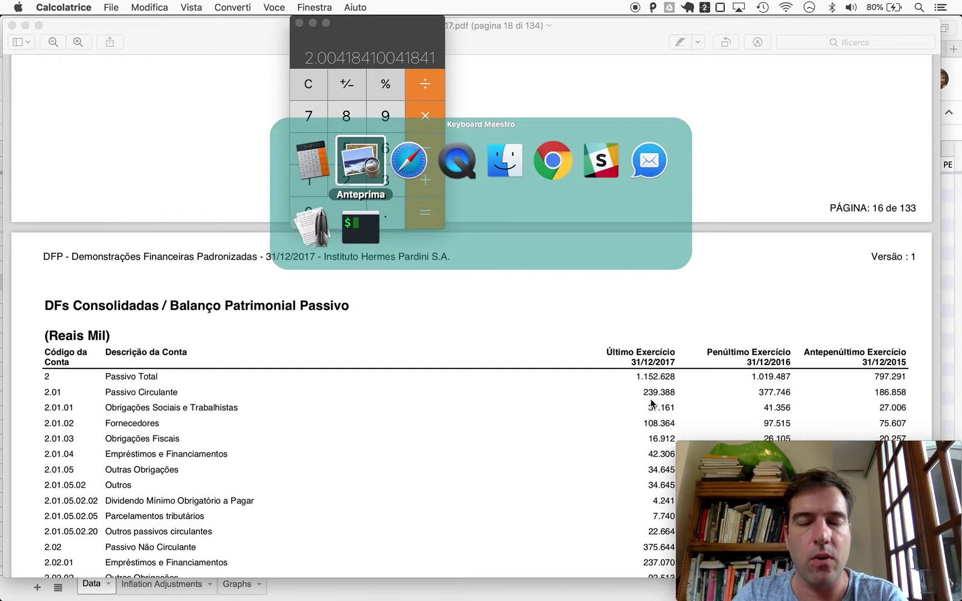
key(super+Tab)
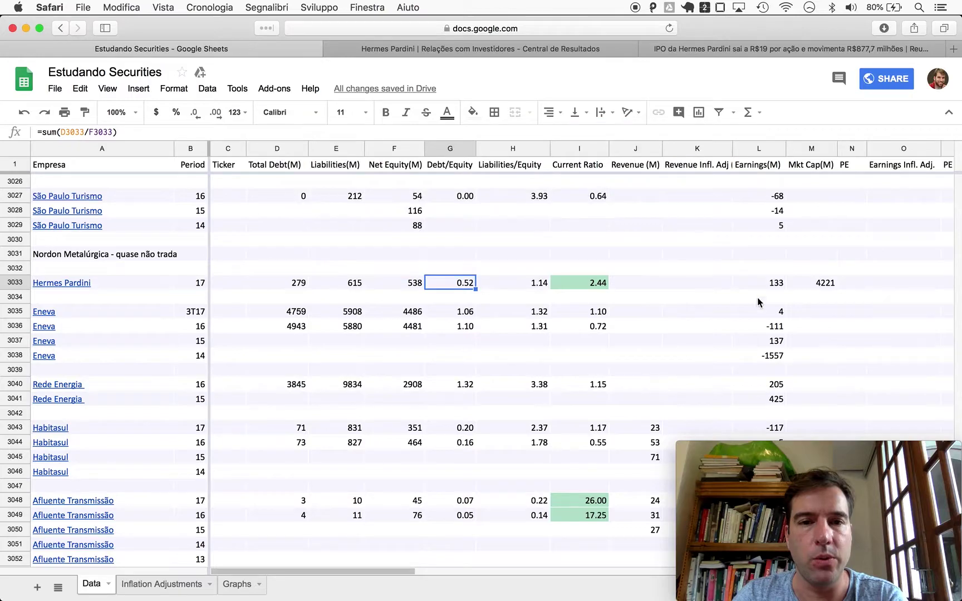
click(597, 281)
text(2.00418410041841)
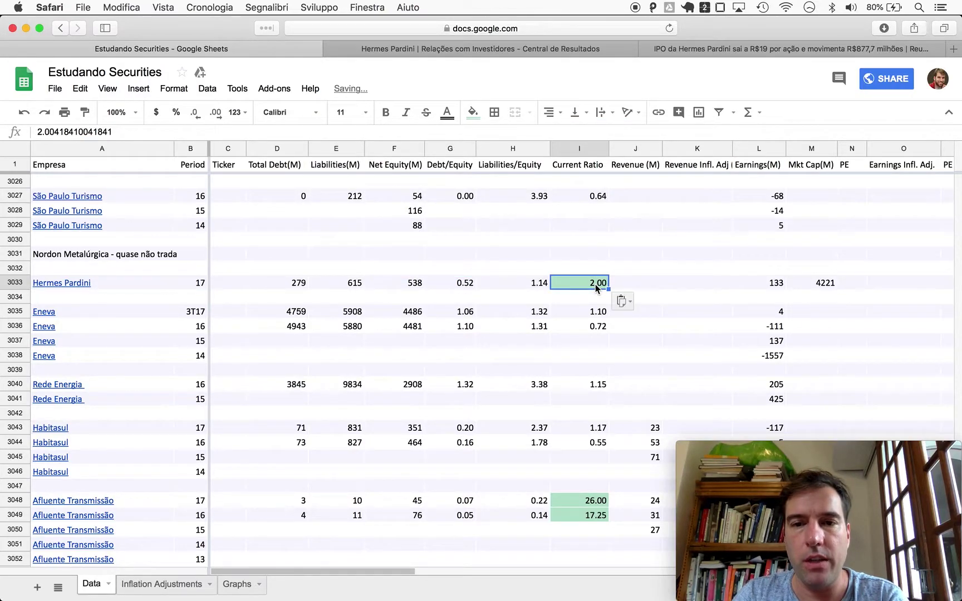
Look up the 2017 Receita de Venda in the Preview report's income statement and enter 1117 as Hermes Pardini's revenue
scroll(686, 325, right, 5)
scroll(686, 325, up, 1)
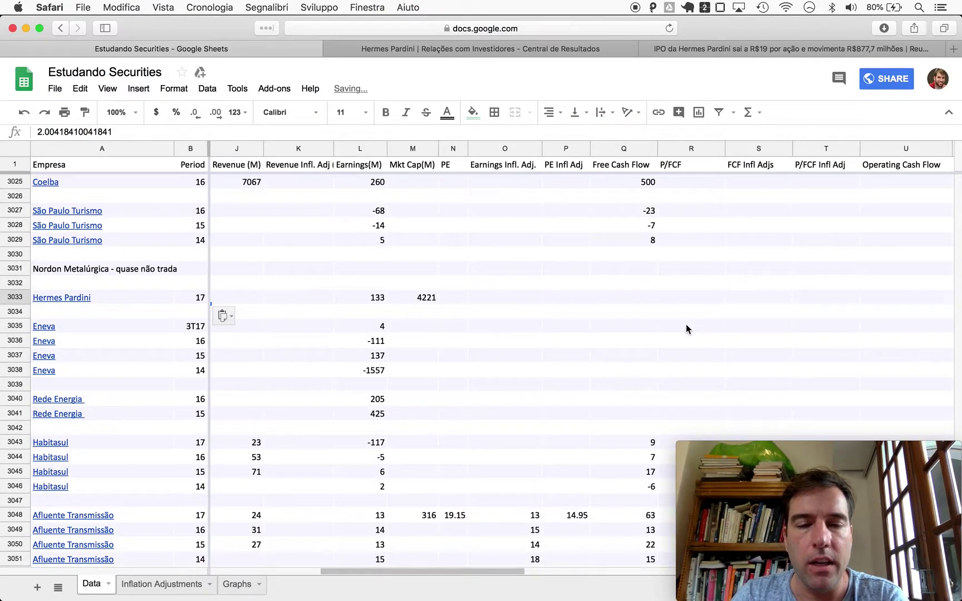
scroll(686, 325, left, 4)
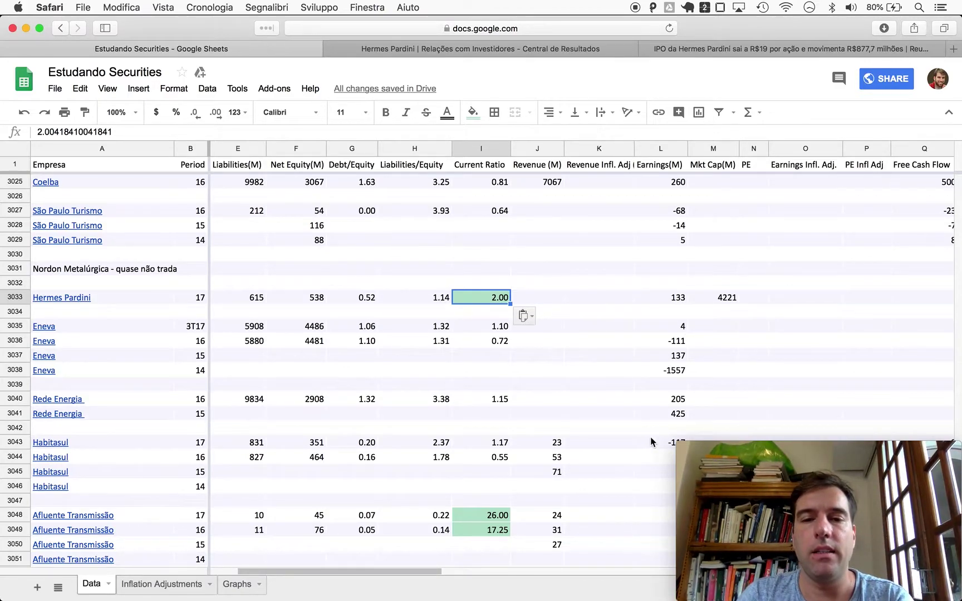
key(super+Tab)
key(super+Tab)
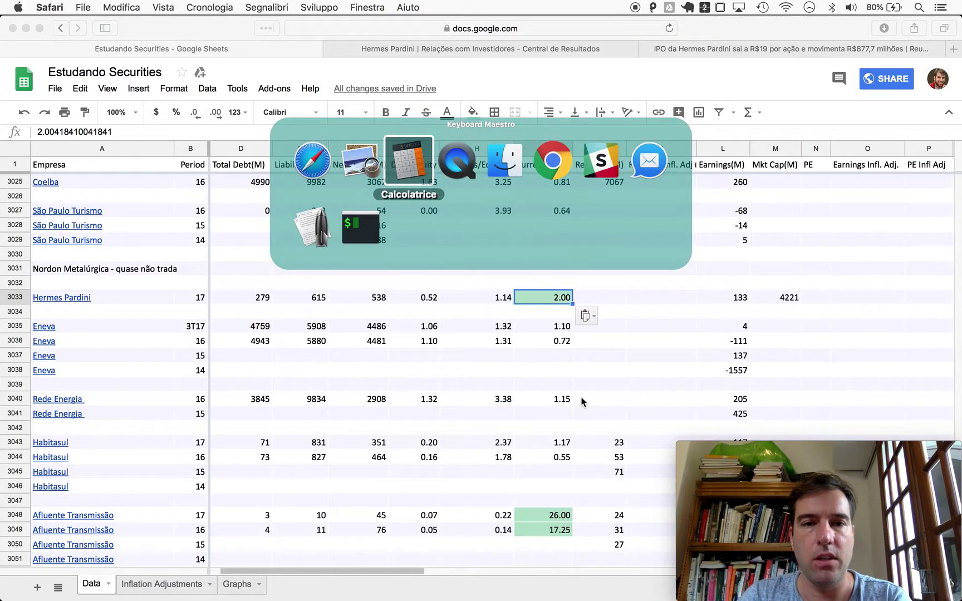
key(super+shift+Tab)
scroll(596, 468, down, 20)
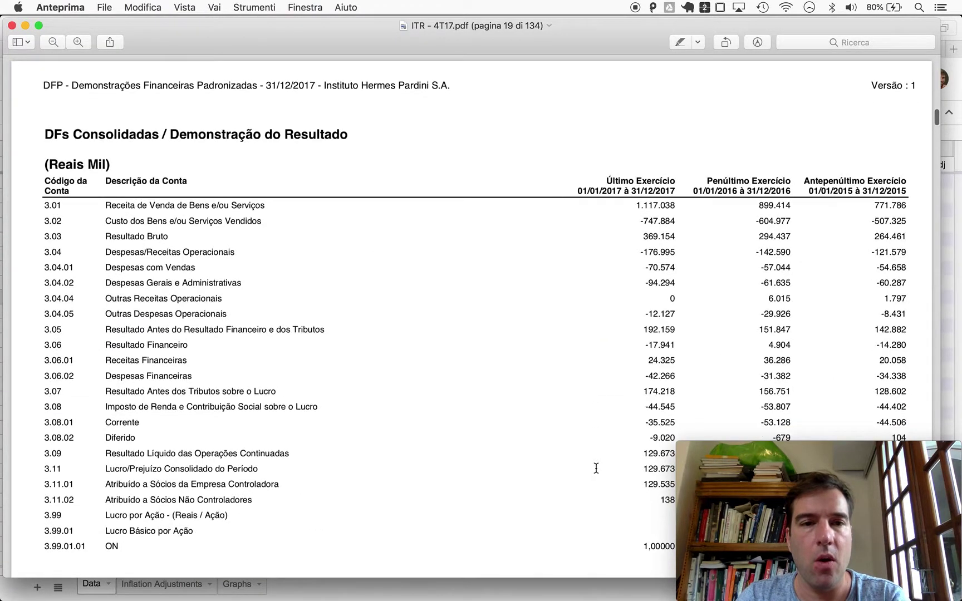
scroll(595, 469, up, 15)
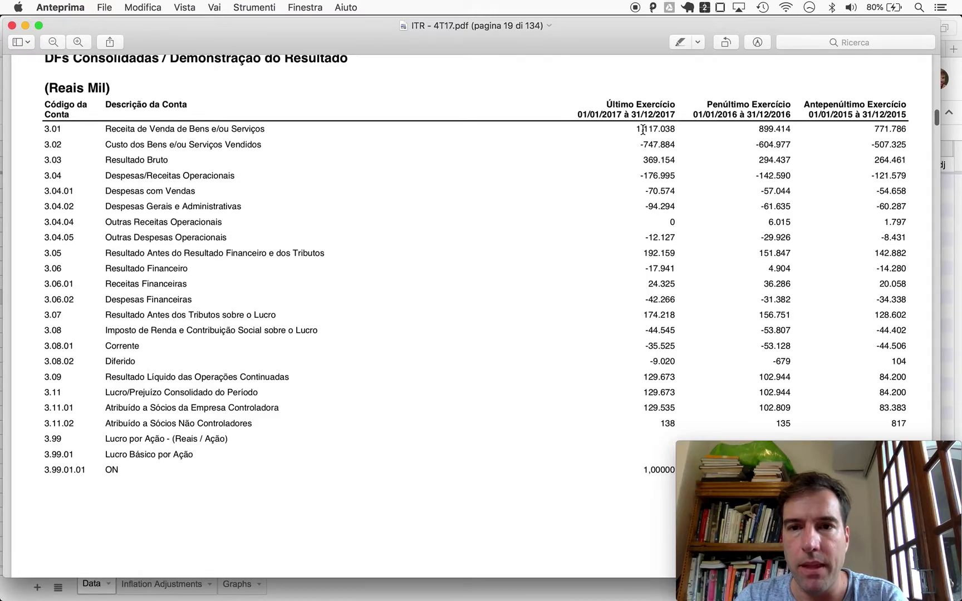
key(super+Tab)
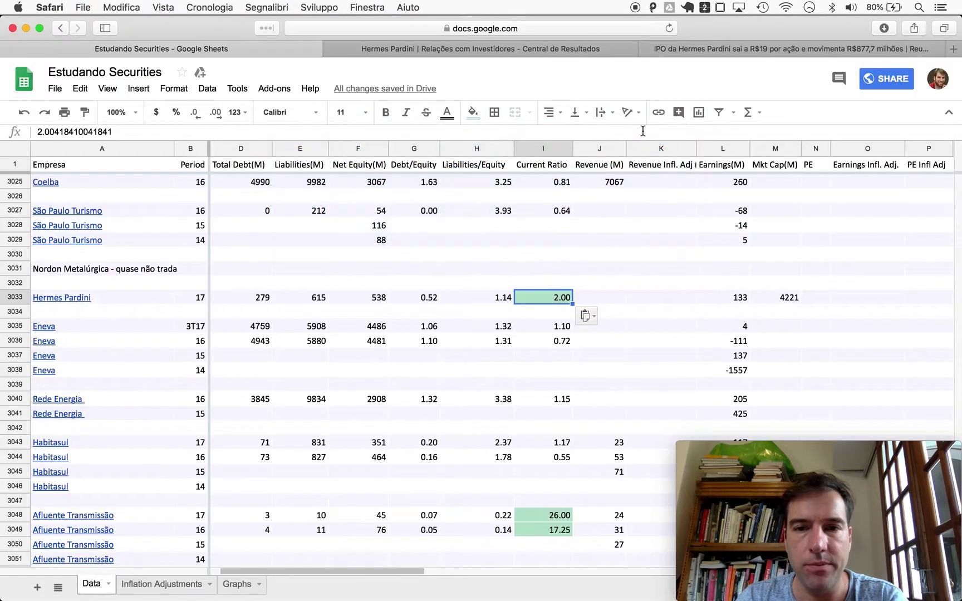
click(606, 299)
text(1117)
key(Return)
Check the 2016 and 2015 revenue in the report and enter 899 directly below Hermes Pardini's 2017 revenue
key(super+Tab)
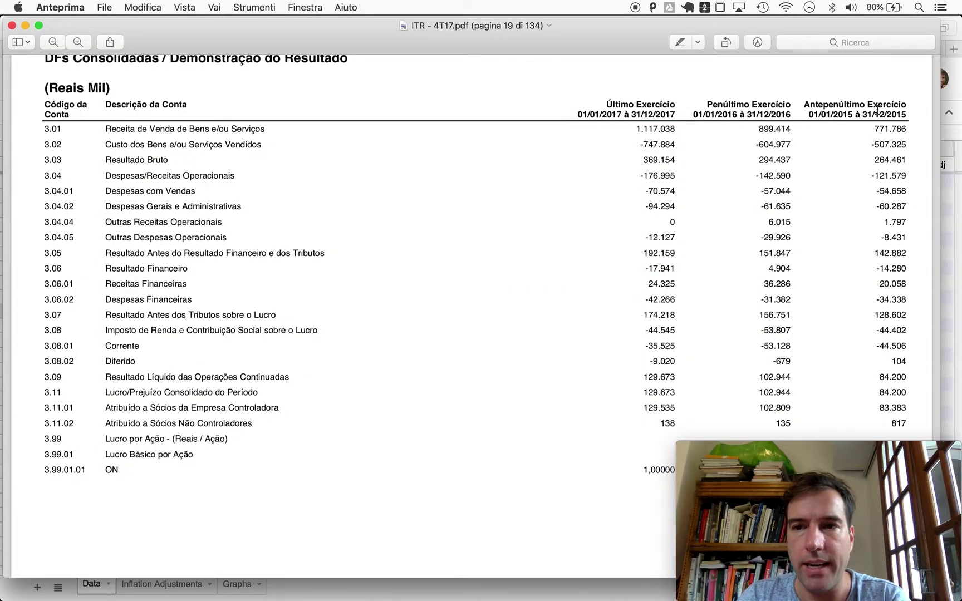
key(super+Tab)
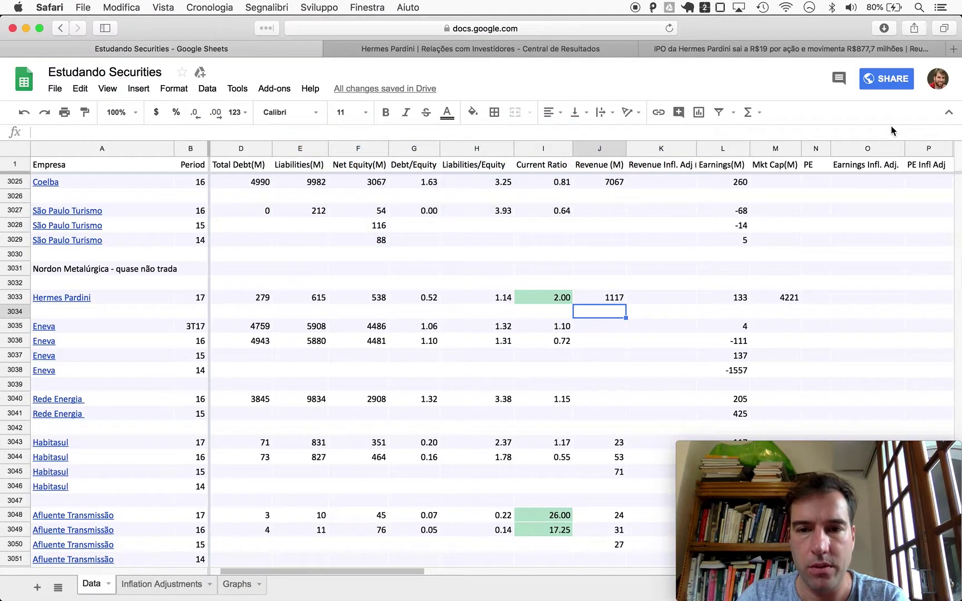
text(899)
key(Return)
Try entering 772 as the 2015 revenue in the cell below 899, on Eneva's 3T17 row, and clear it
text(772)
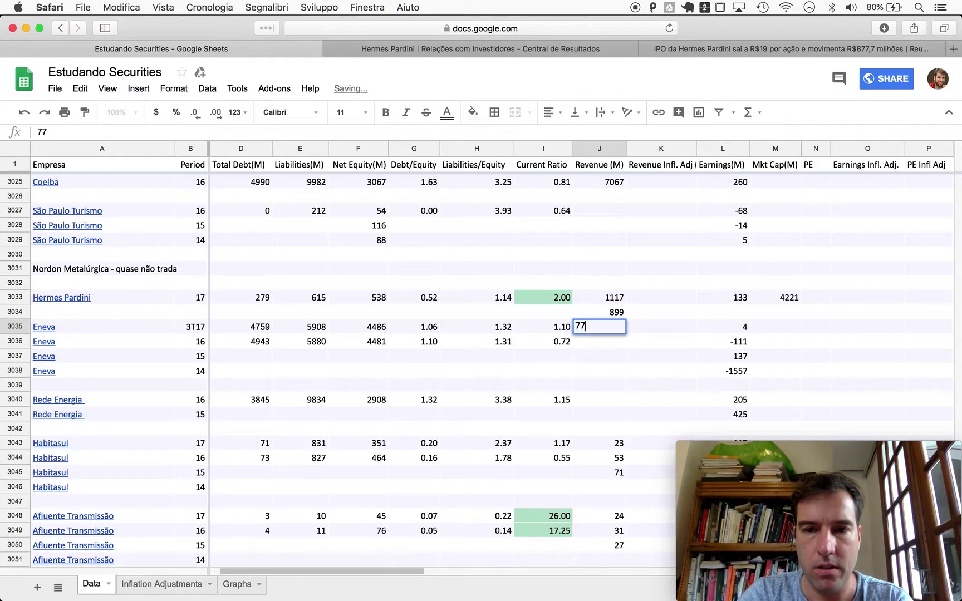
key(Return)
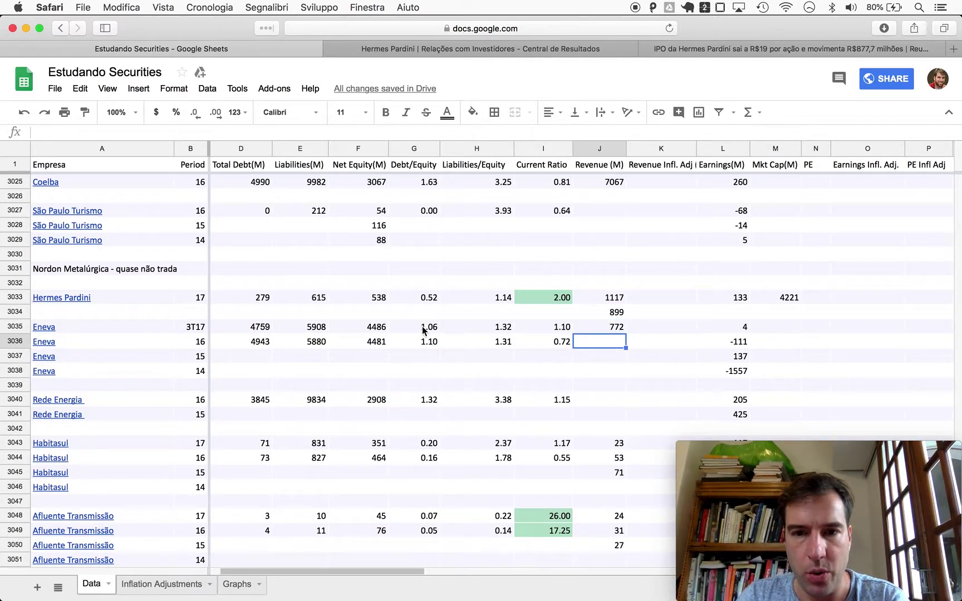
click(612, 327)
key(BackSpace)
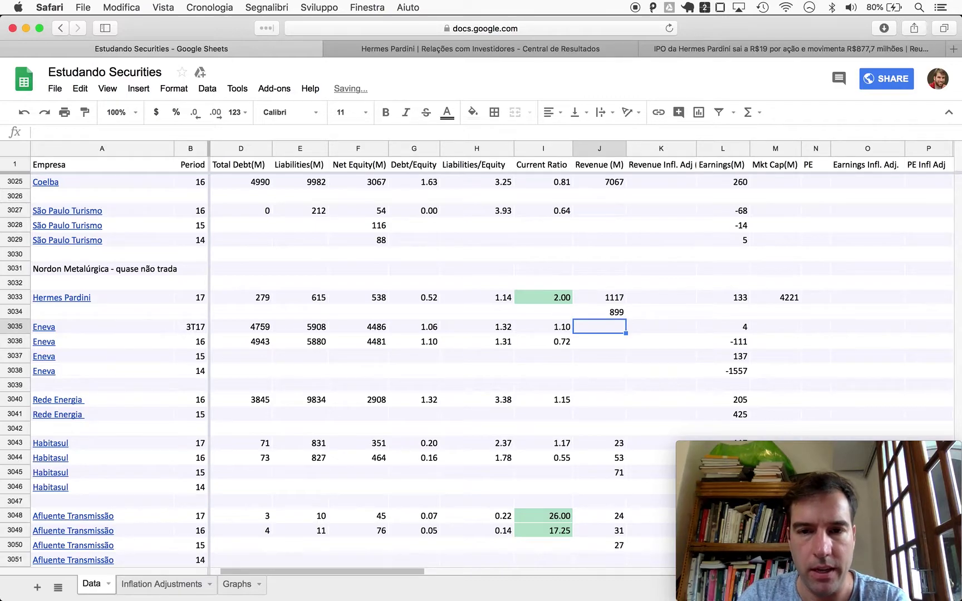
Insert two blank rows between the 899 revenue row and Eneva's 3T17 row, and select the first new row's revenue cell
right_click(17, 315)
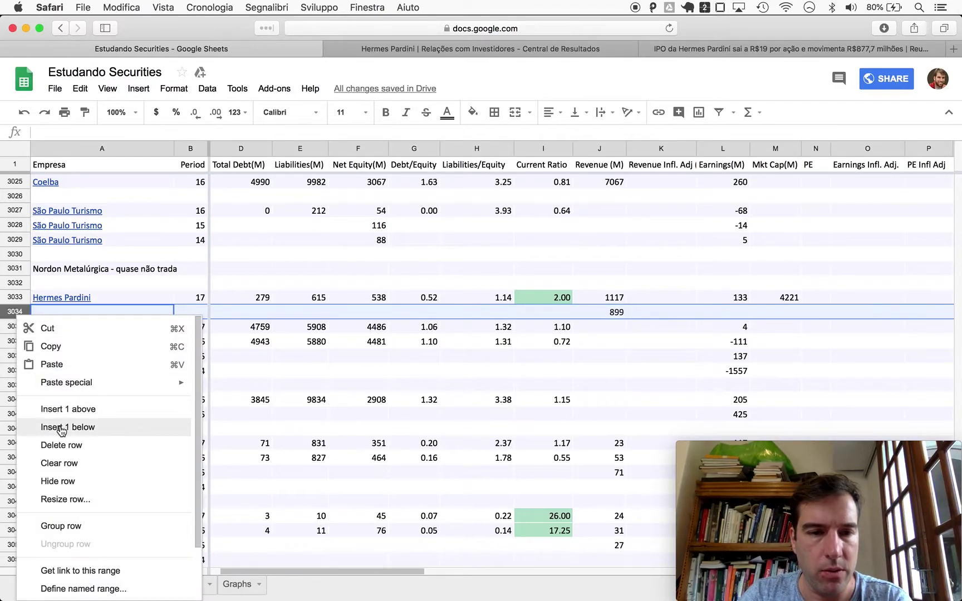
key(Return)
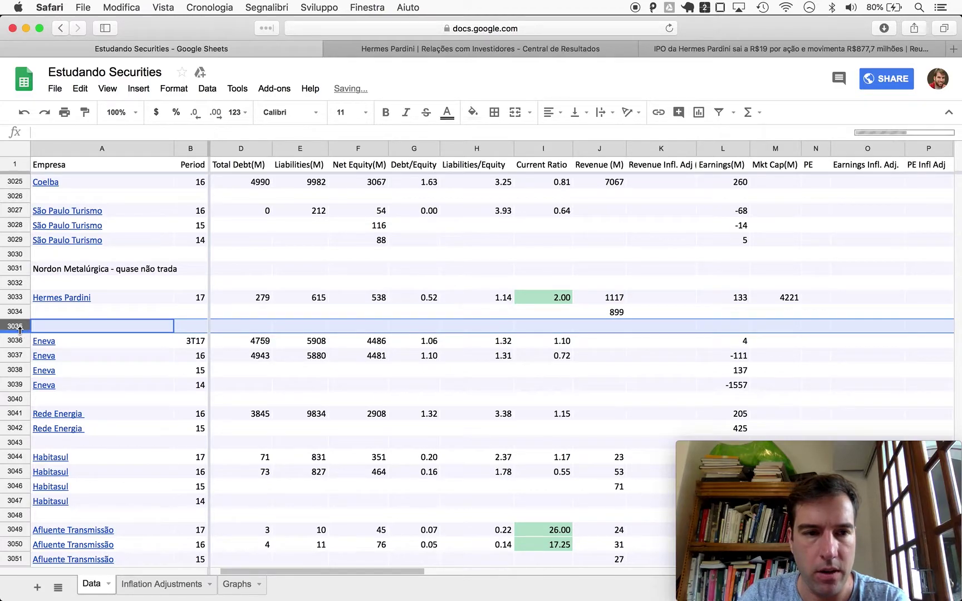
right_click(19, 329)
click(12, 331)
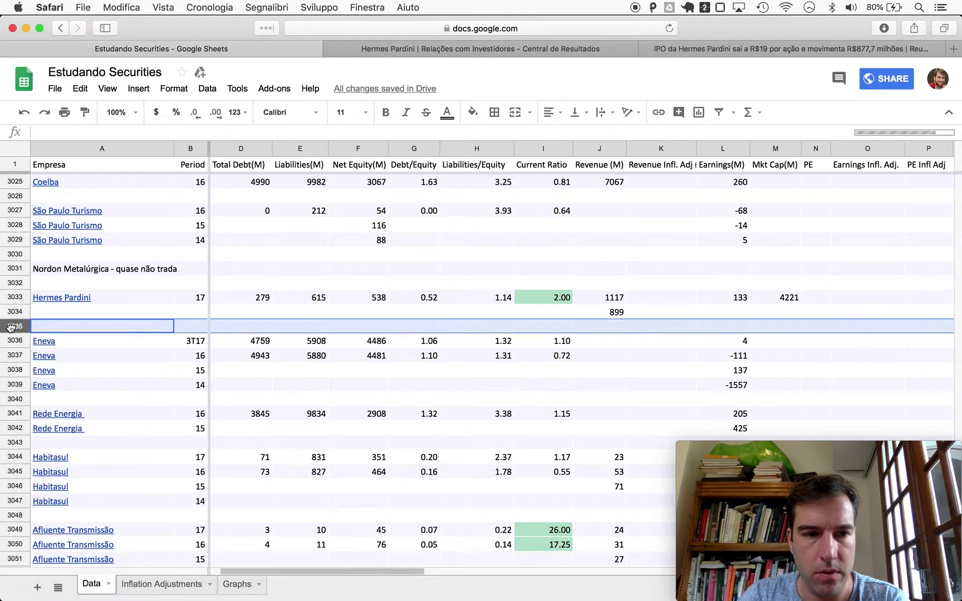
right_click(11, 330)
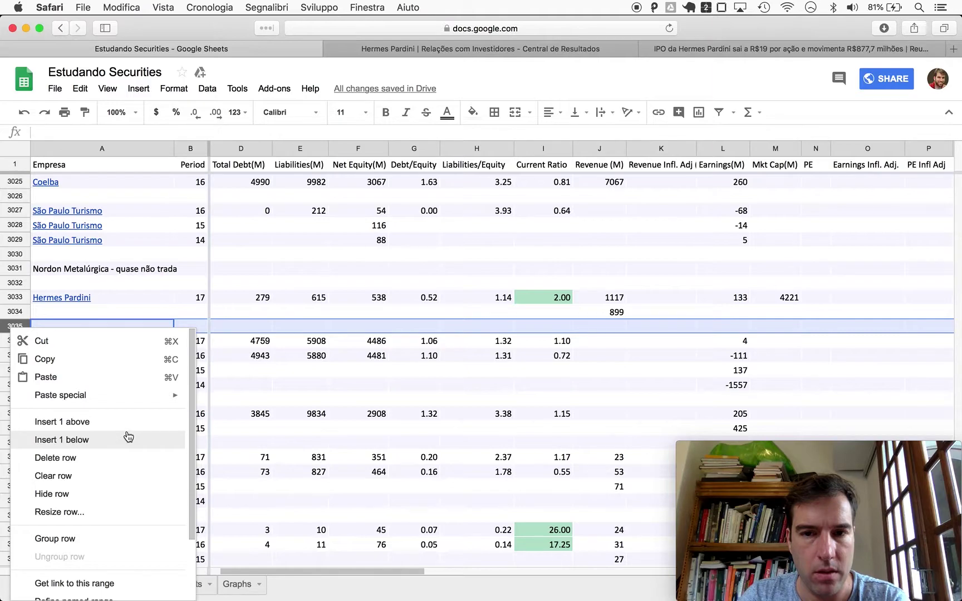
click(67, 440)
click(619, 339)
click(618, 328)
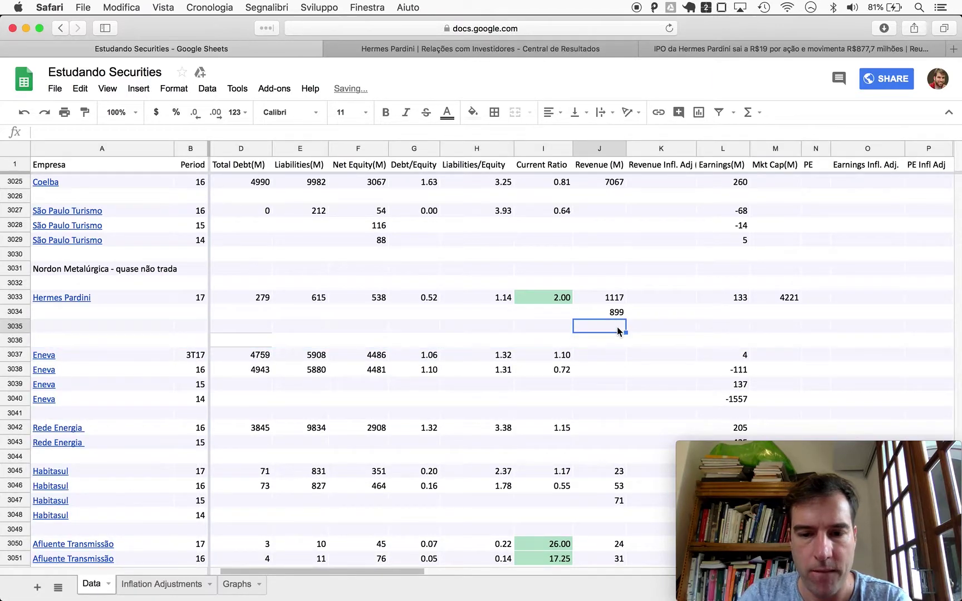
Enter 772 as Hermes Pardini's 2015 revenue in J3035 and 15 as that row's period
text(772)
key(Return)
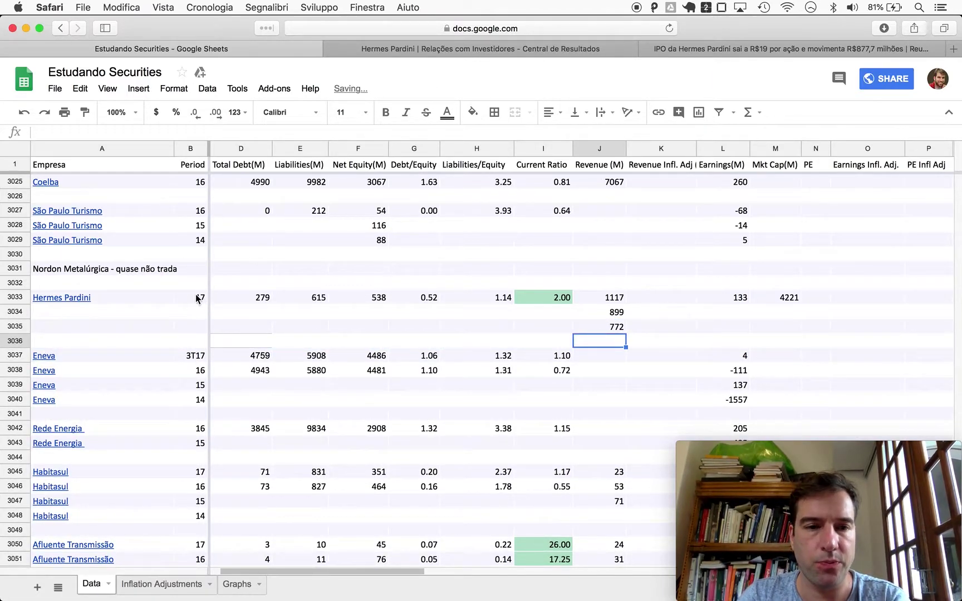
click(201, 299)
key(Down)
key(Down)
text(15)
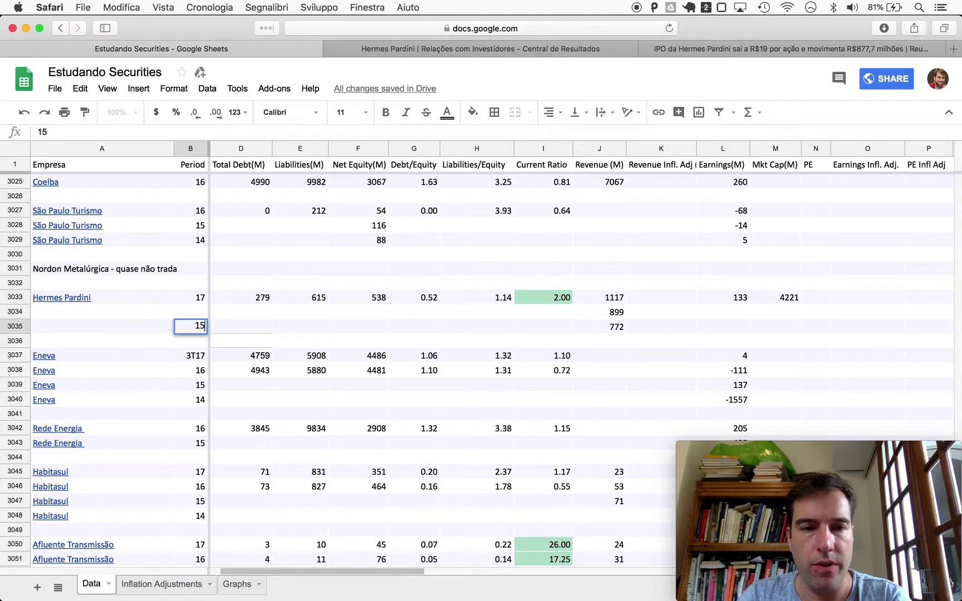
key(Up)
Enter the formula =offset(B3034,1,0)+1 as the period of the 899 revenue row
text(=)
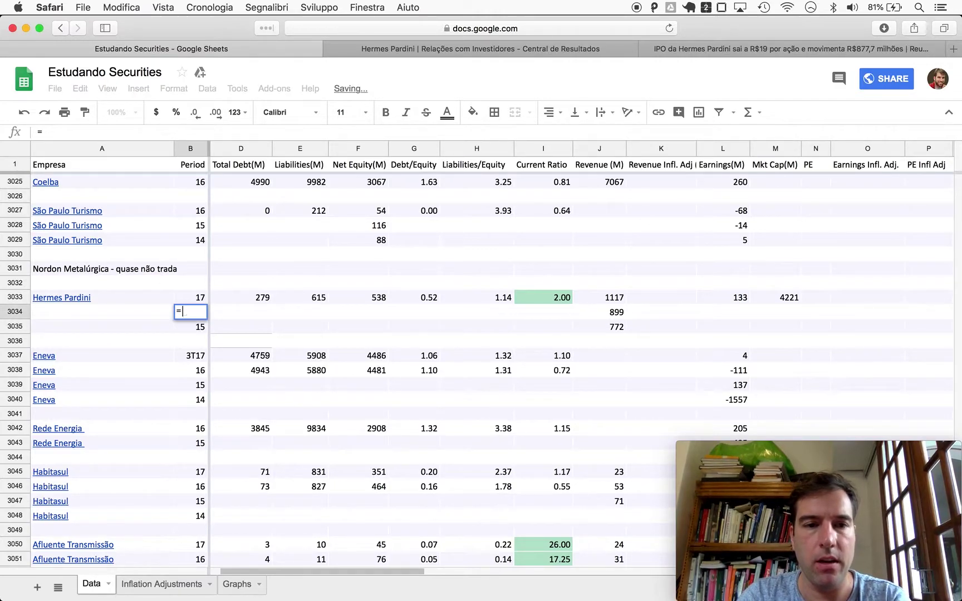
text(offset)
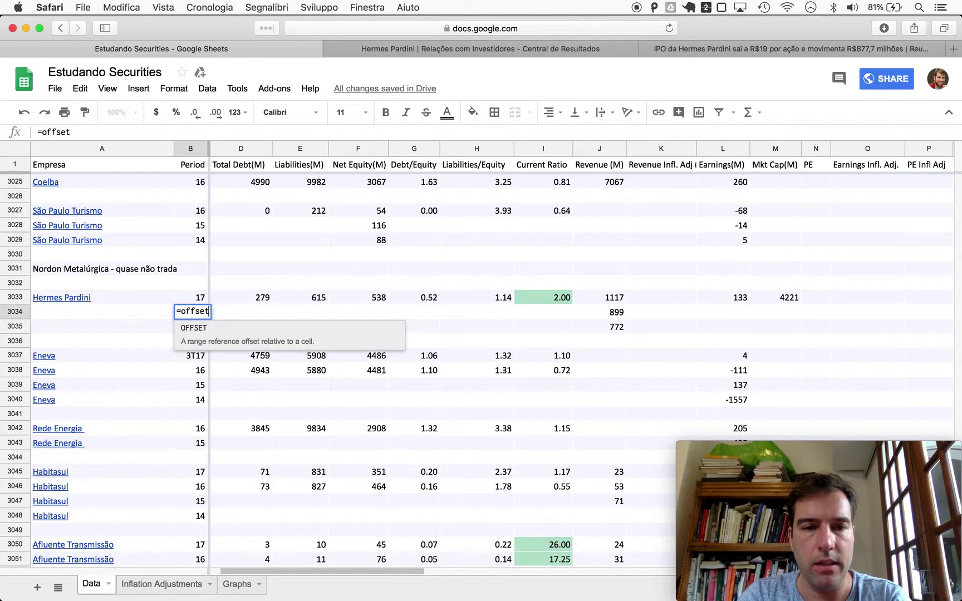
text((B3034,)
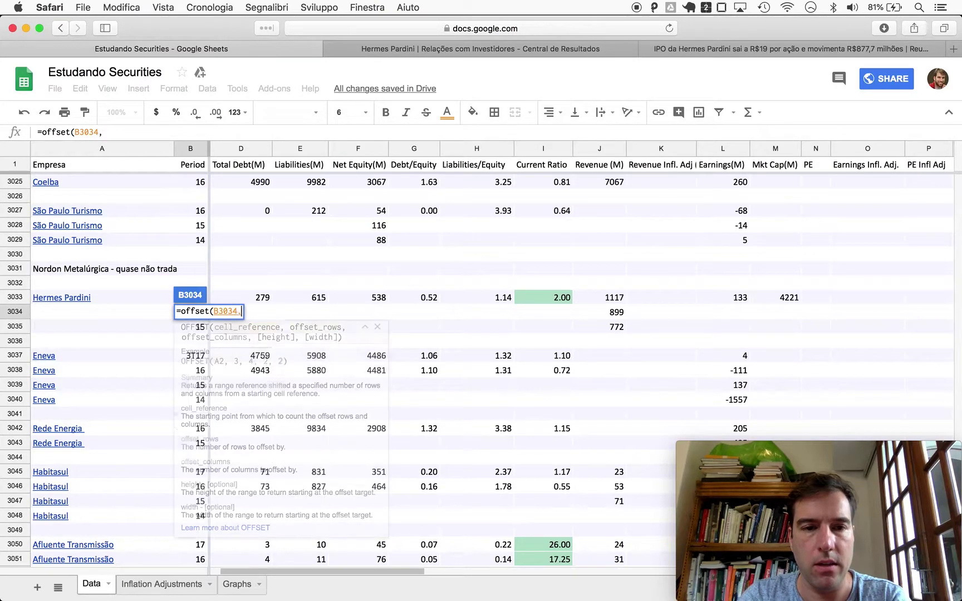
text(1,0))
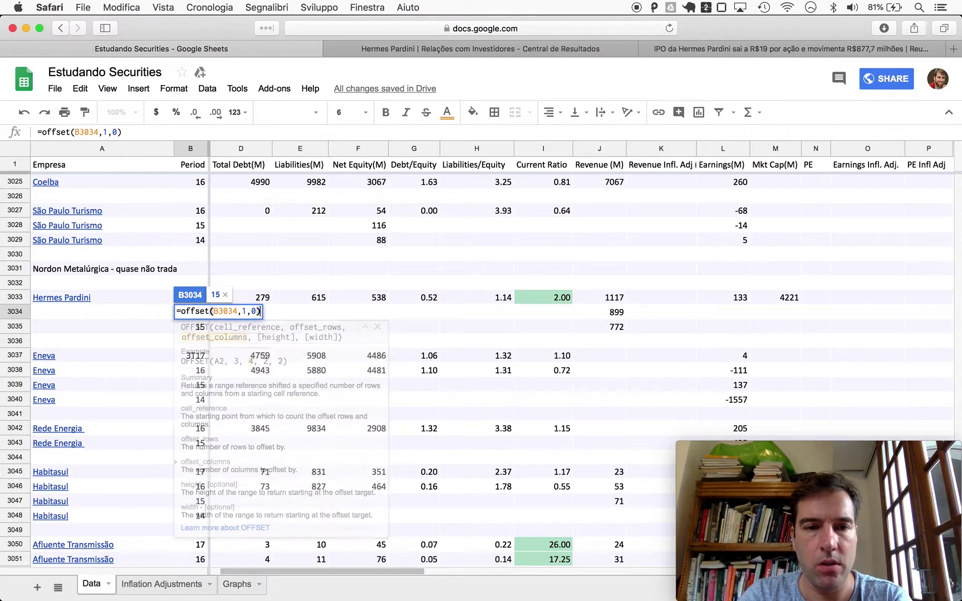
text(+1)
key(Return)
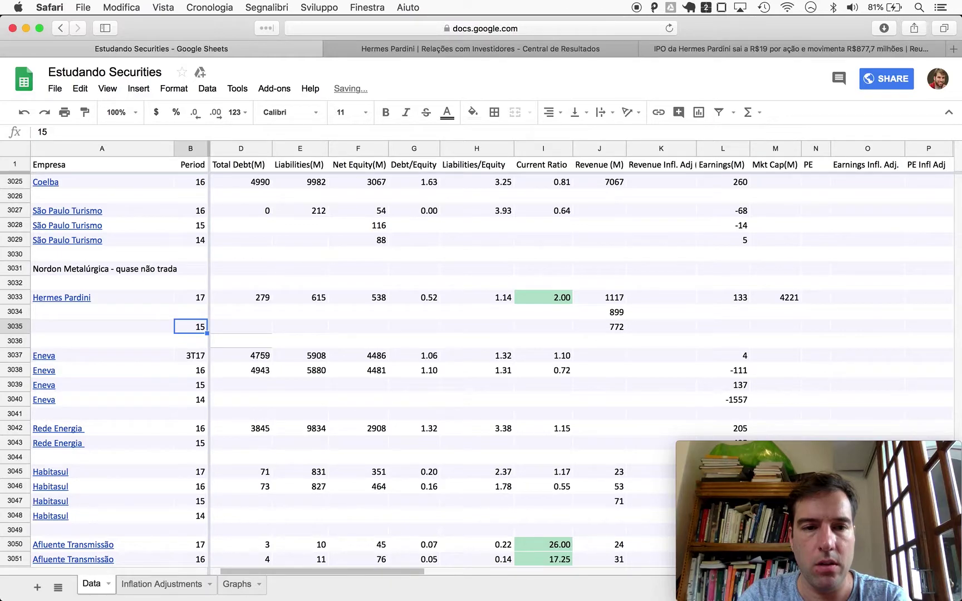
Try the period formula in B3034 with row offset 0 and column offset 1
click(190, 311)
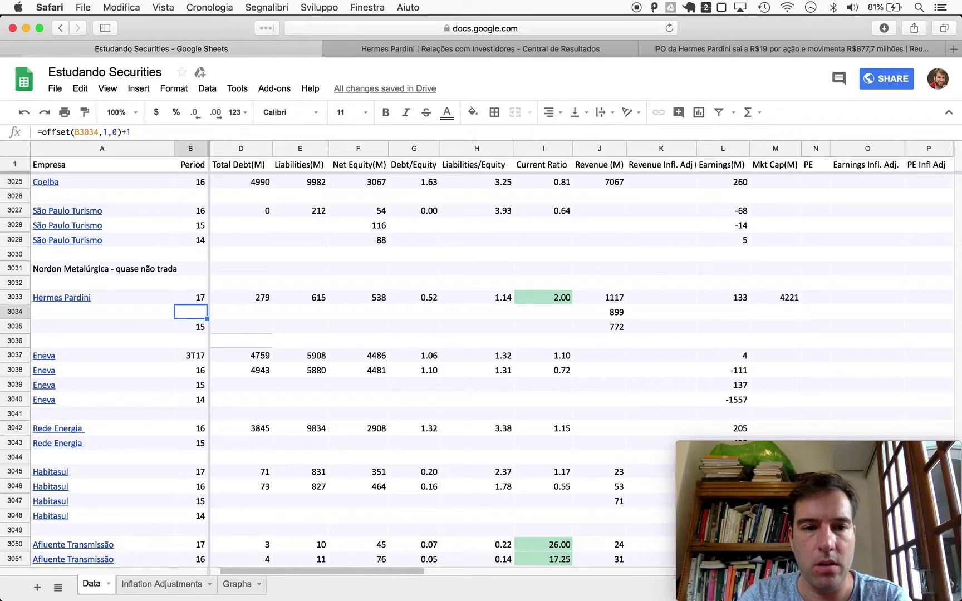
key(Down)
key(Up)
key(Return)
key(Left)
key(Left)
key(Left)
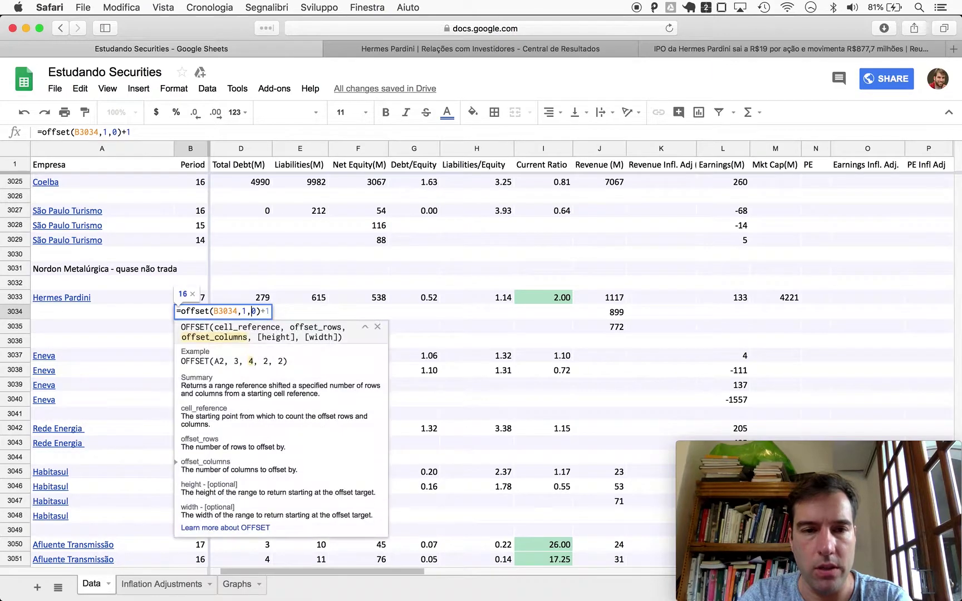
key(Left)
key(BackSpace)
text(0)
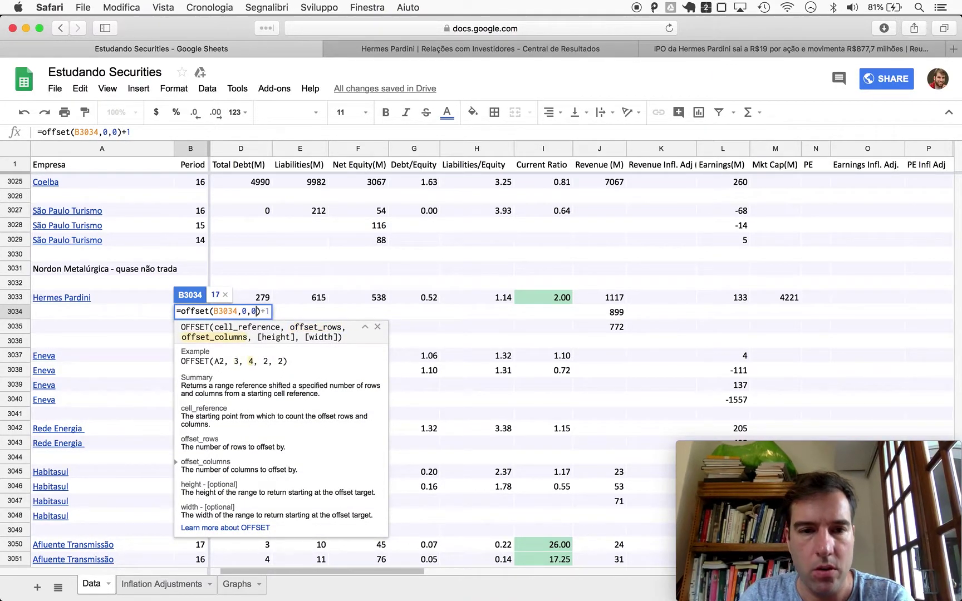
key(Return)
key(Up)
key(Return)
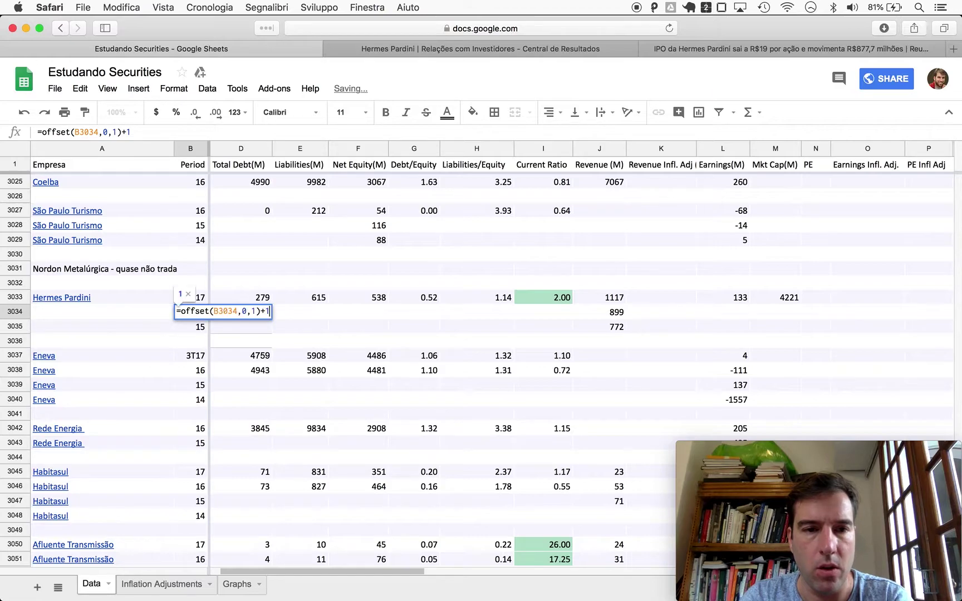
Set the period formula in B3034 to =offset(B3034,1,0)+1
key(Left)
key(Left)
key(Left)
key(Left)
key(Left)
key(BackSpace)
text(1)
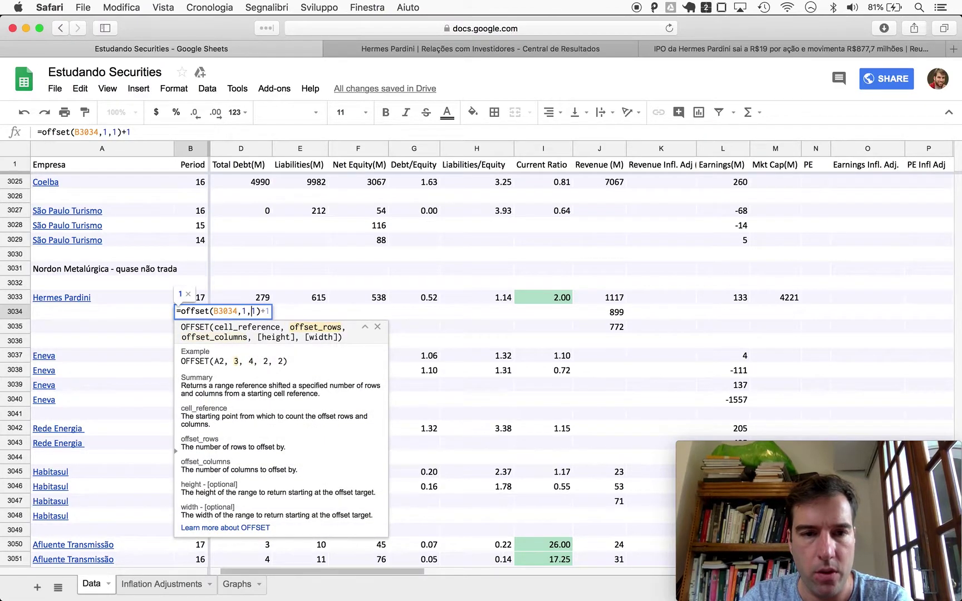
key(BackSpace)
text(0)
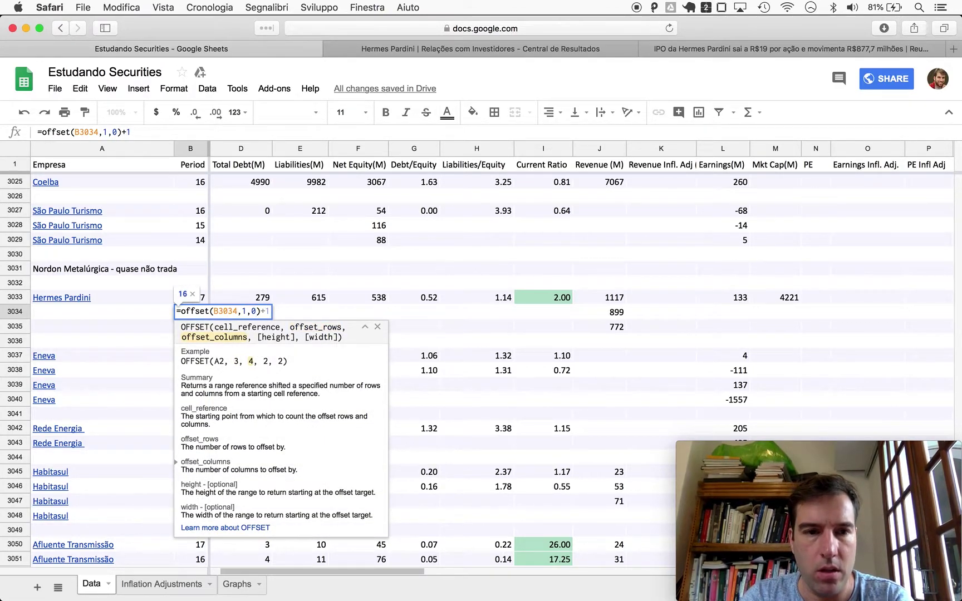
key(Return)
Copy the period formula from B3034 to the Hermes Pardini period cell above it
key(Up)
key(ctrl+c)
key(Up)
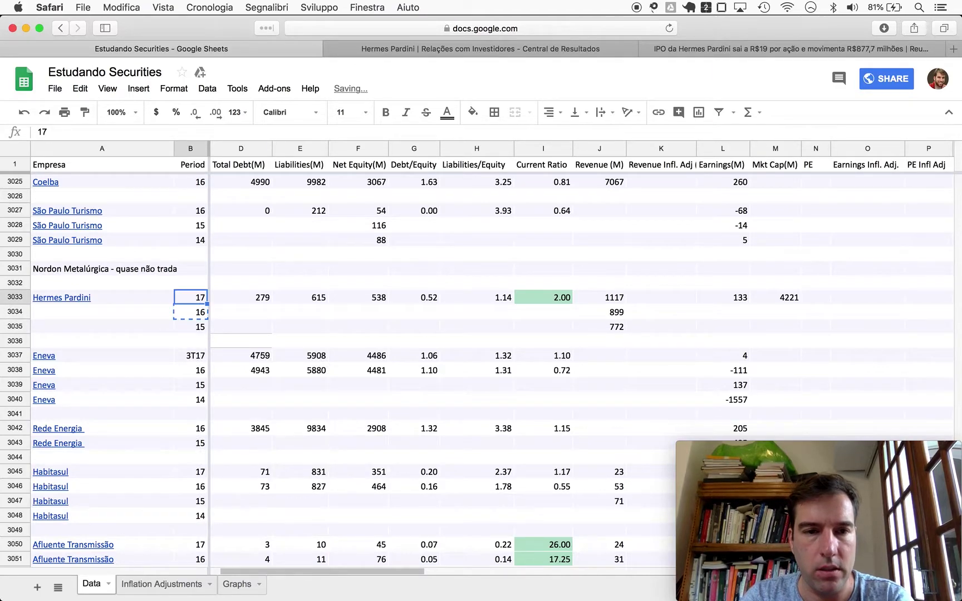
key(ctrl+v)
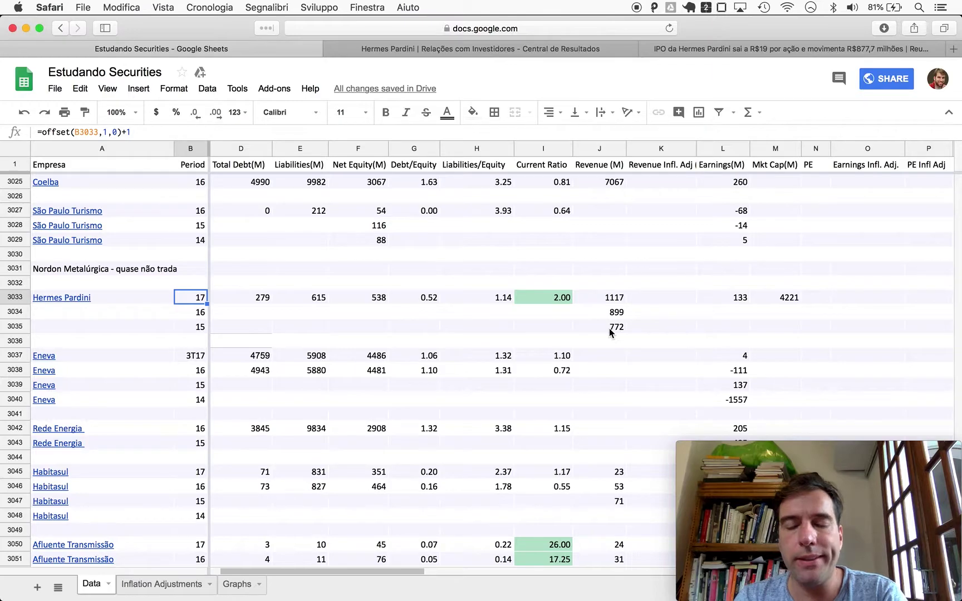
Copy the linked Hermes Pardini company name into the 2016 and 2015 rows beneath it
click(62, 298)
key(super+c)
key(Down)
key(super+v)
key(Down)
key(super+v)
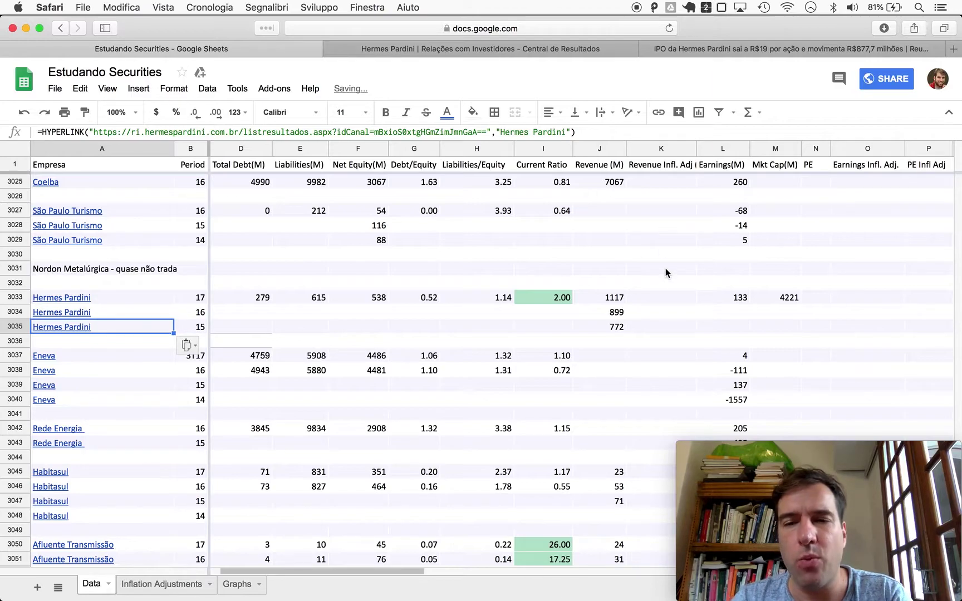
Look up the 2017 net profit in the Preview report and enter 130 as Hermes Pardini's 2017 earnings
click(556, 342)
scroll(657, 337, right, 5)
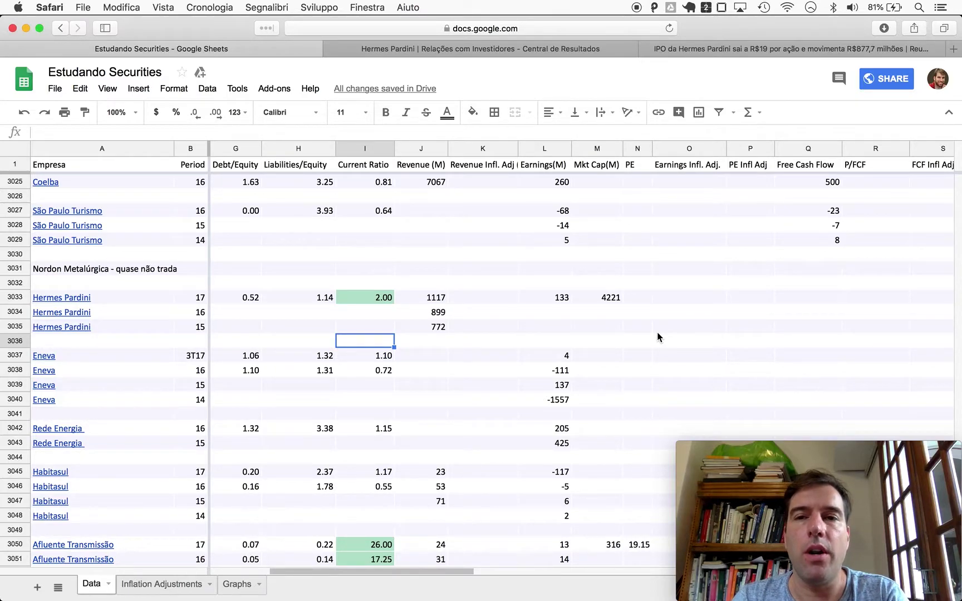
key(ctrl+shift+Tab)
key(super+Tab)
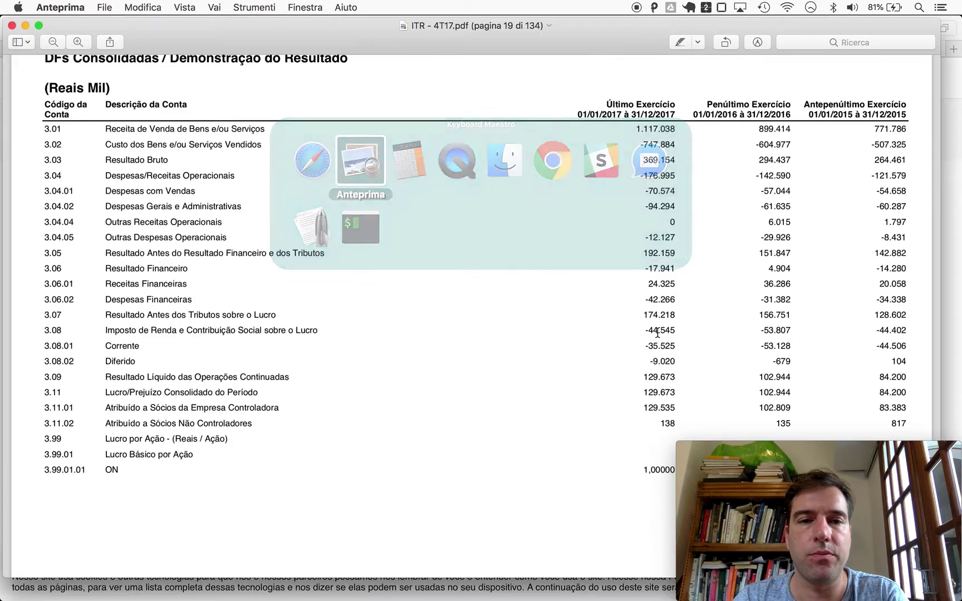
scroll(469, 368, down, 5)
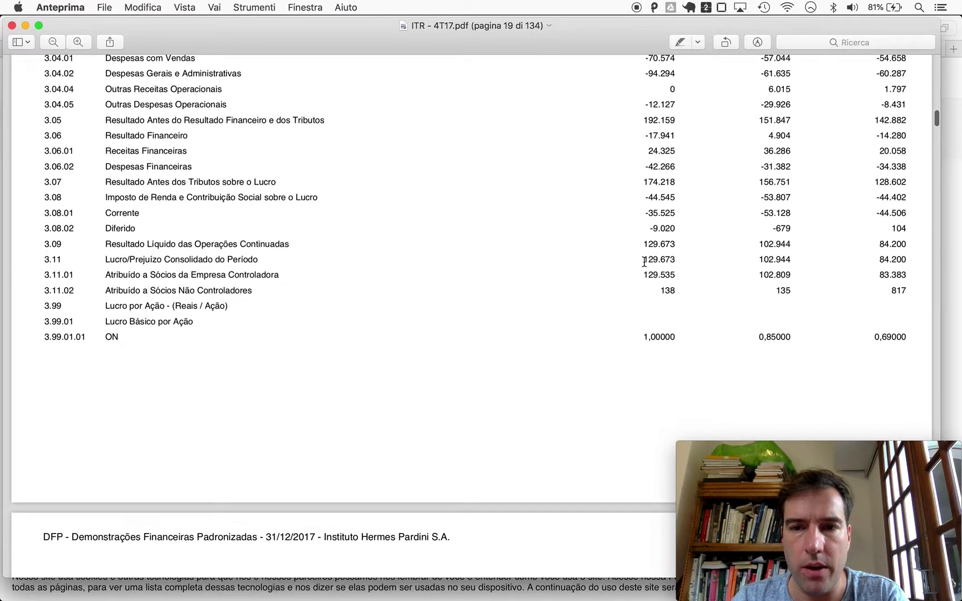
key(super+Tab)
key(ctrl+Tab)
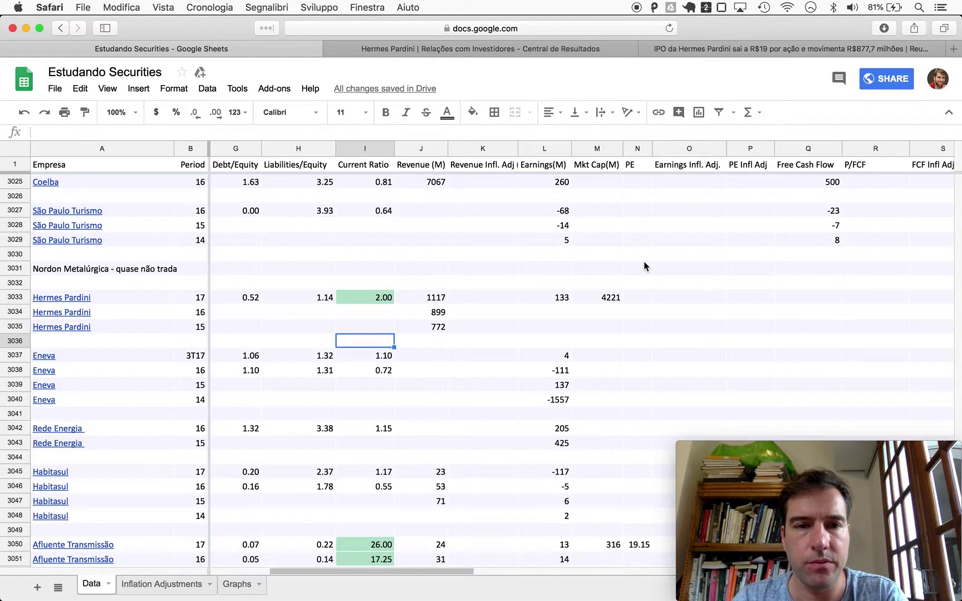
click(567, 300)
text(130)
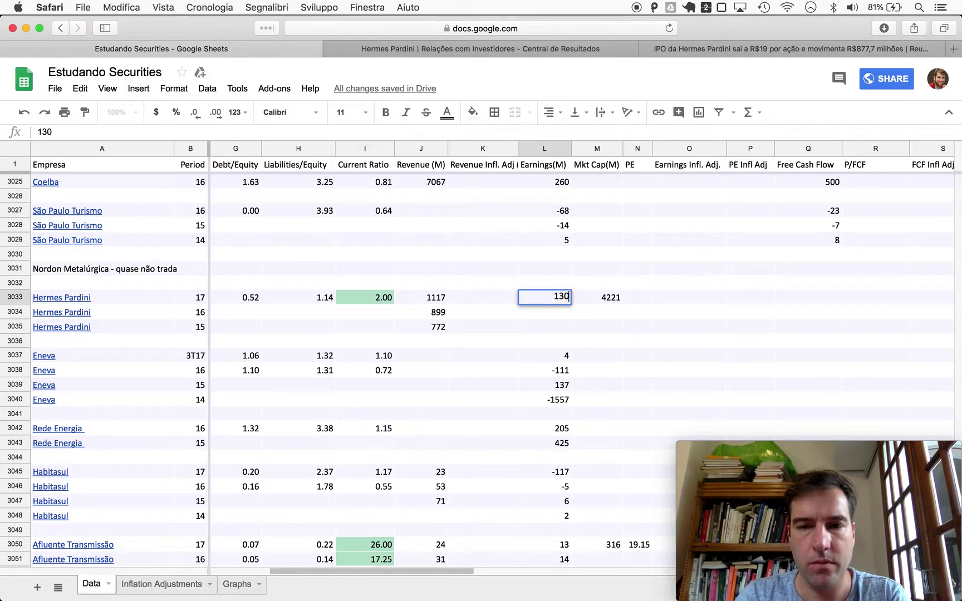
key(Return)
Check the earlier years' profit in the report and enter 103 and 83 as Hermes Pardini's 2016 and 2015 earnings
key(super+Tab)
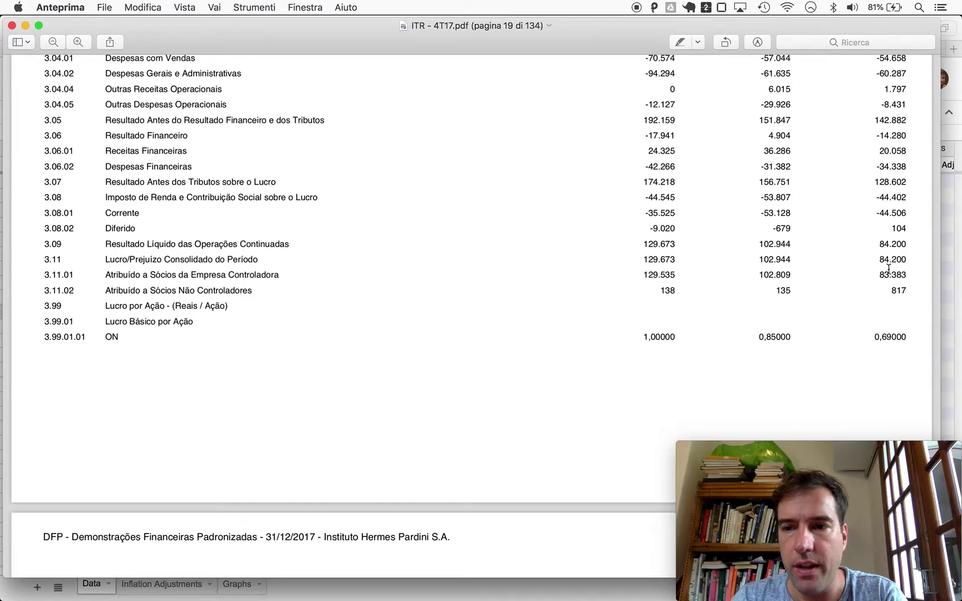
key(super+Tab)
text(103)
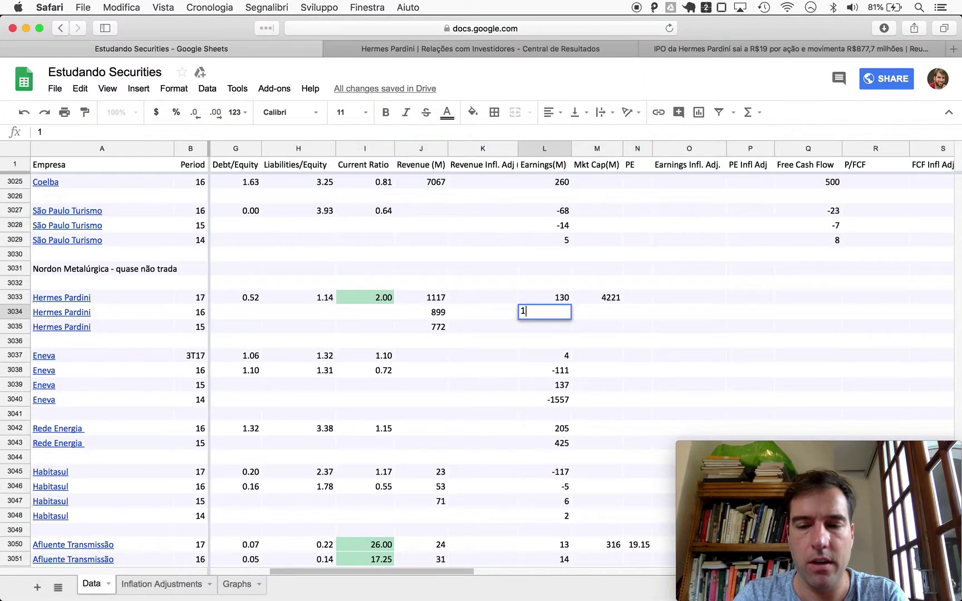
key(Return)
text(83)
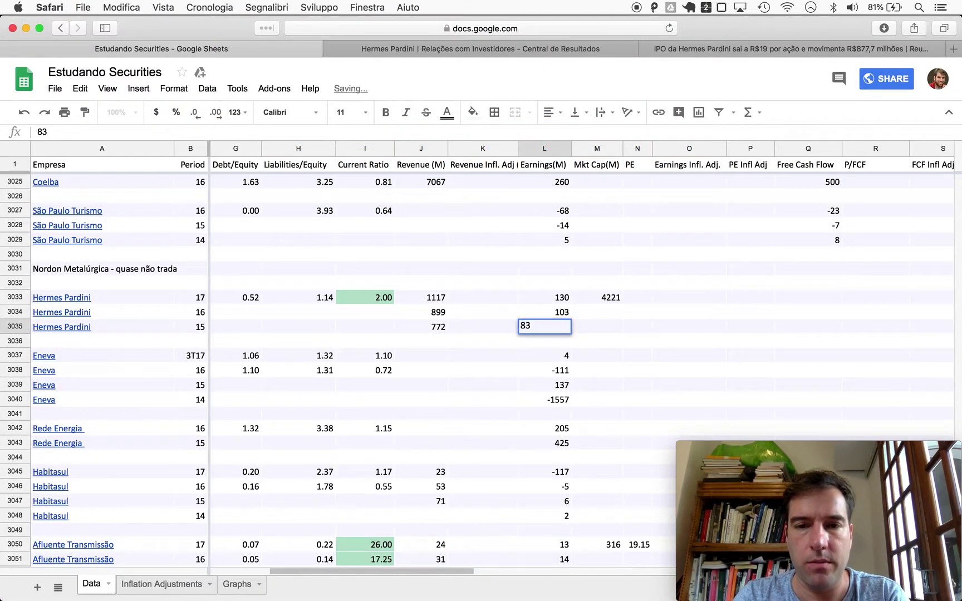
key(Return)
Find the 2017 Caixa Líquido Atividades Operacionais in the Preview report's cash flow statement
scroll(662, 270, right, 5)
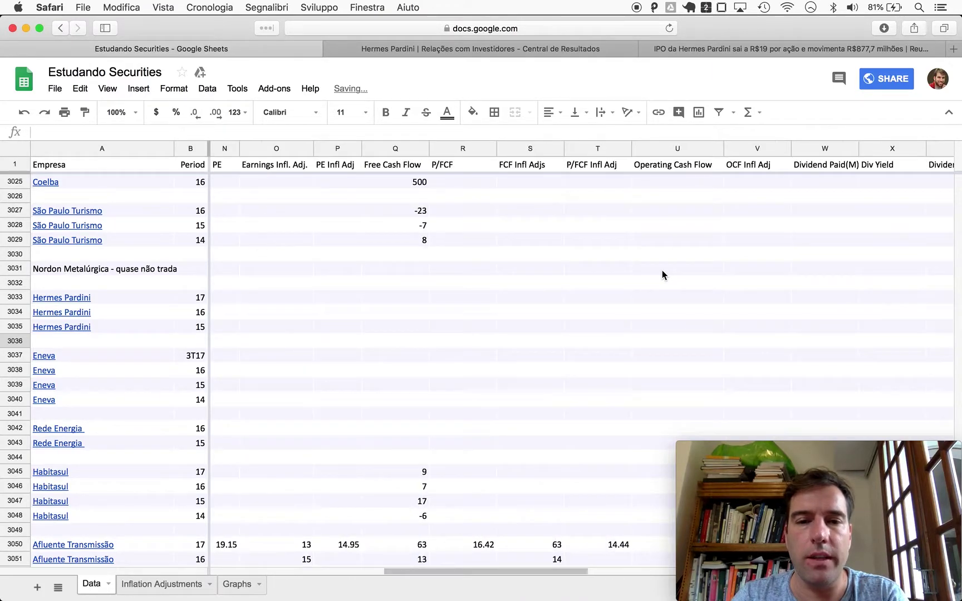
scroll(662, 270, left, 3)
key(super+Tab)
scroll(417, 389, down, 15)
scroll(416, 388, down, 10)
scroll(417, 388, up, 4)
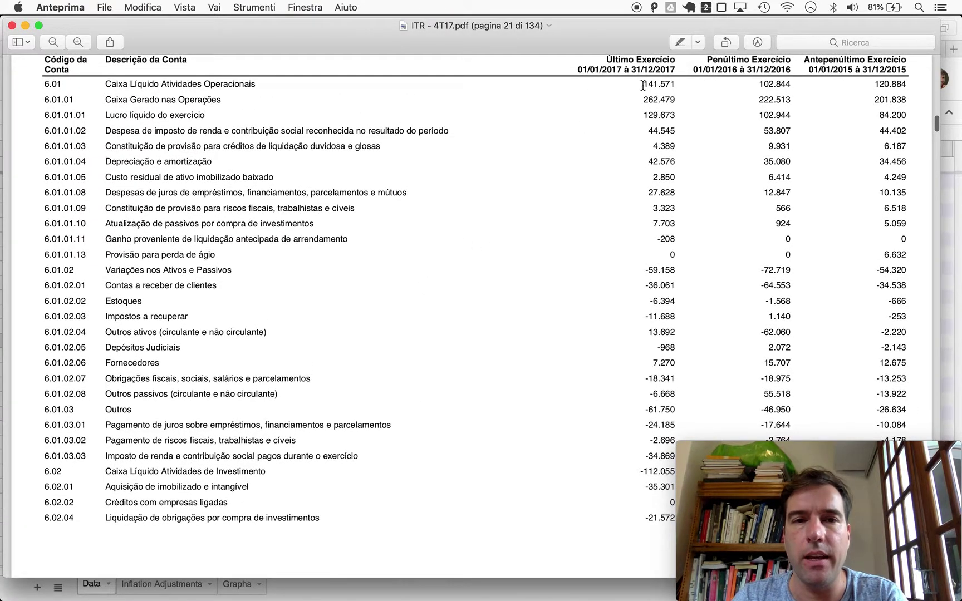
Calculate the 2017 free cash flow in Calculator by subtracting the investing outflow of 112 from 142
key(super+Tab)
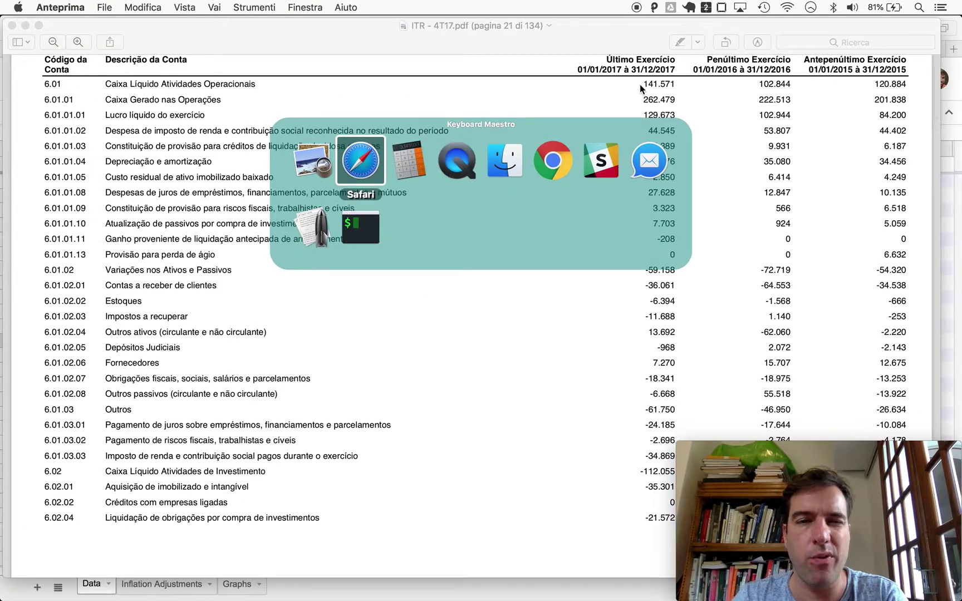
text(142)
scroll(327, 370, down, 3)
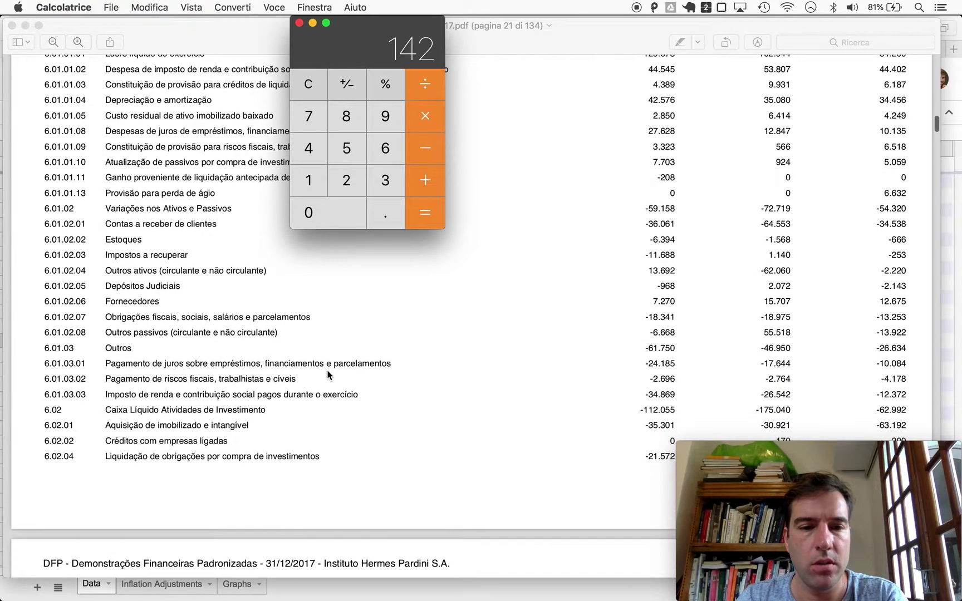
text(-112)
key(Return)
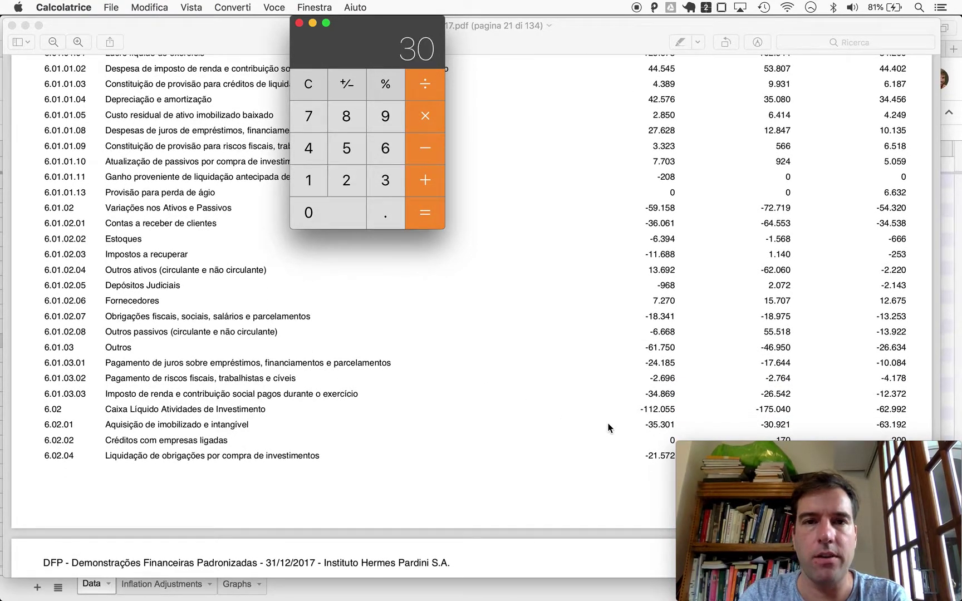
Return to the spreadsheet in Safari and enter 30 as Hermes Pardini's 2017 Free Cash Flow
key(super+Tab)
key(super+Tab)
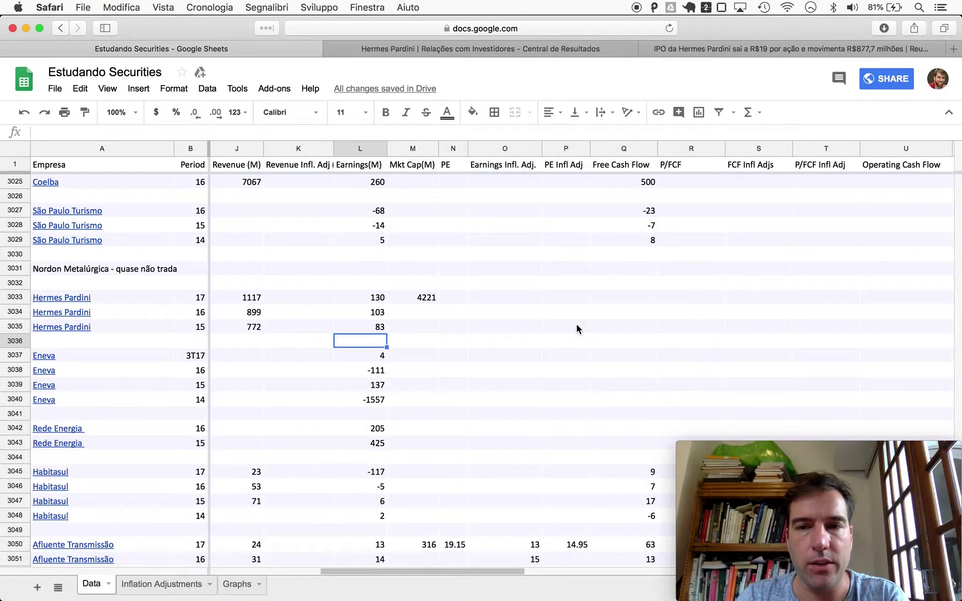
click(640, 301)
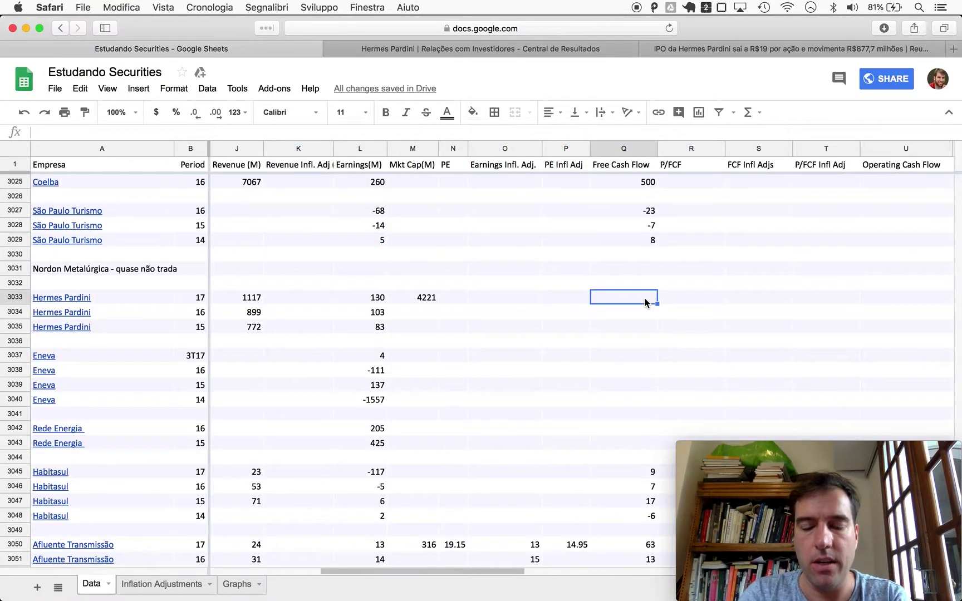
text(30)
key(Return)
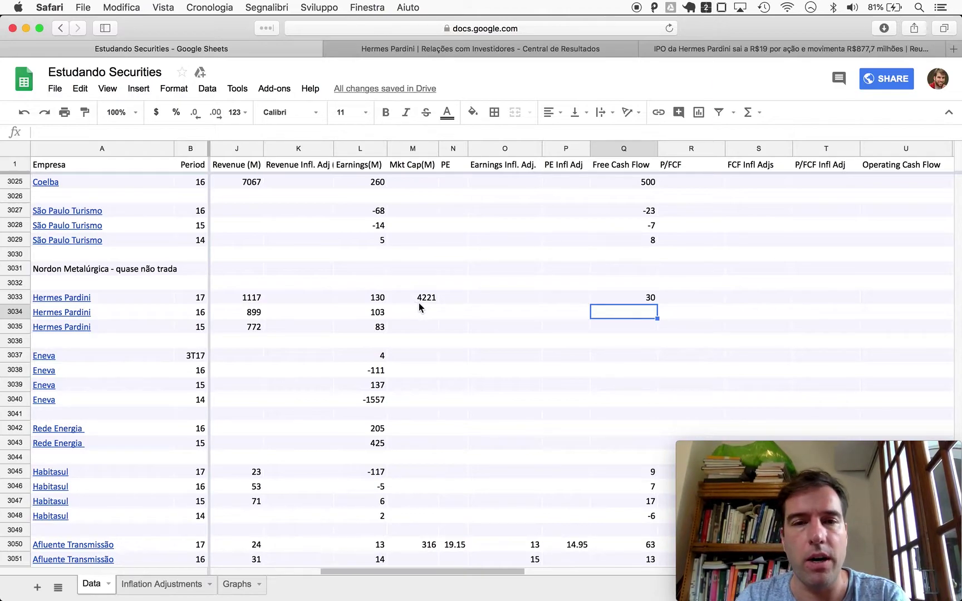
Search the web for "hermes pardini market cap" and view the Bloomberg stock quote for PARD3
key(ctrl+Tab)
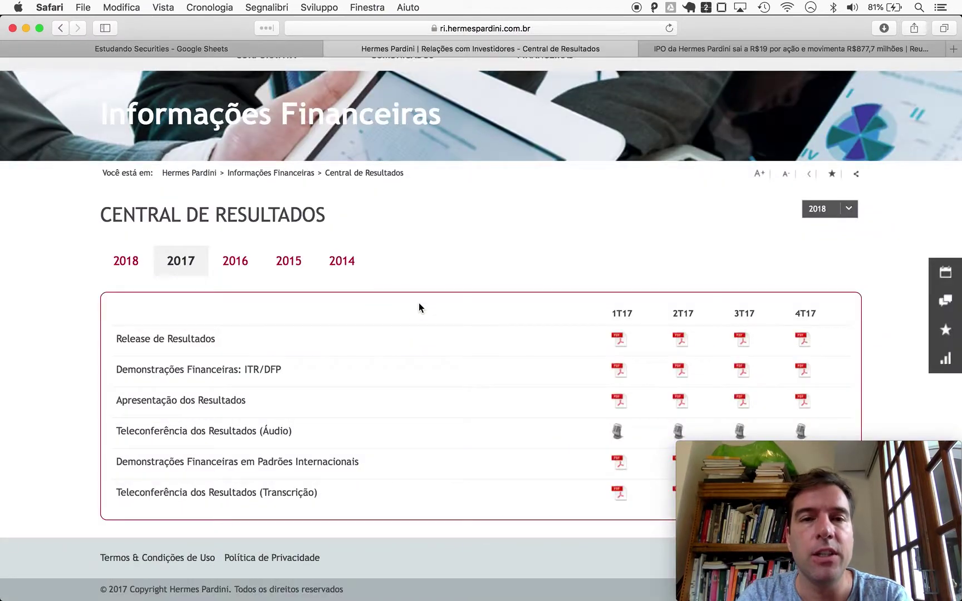
key(super+l)
text(hermes pardid)
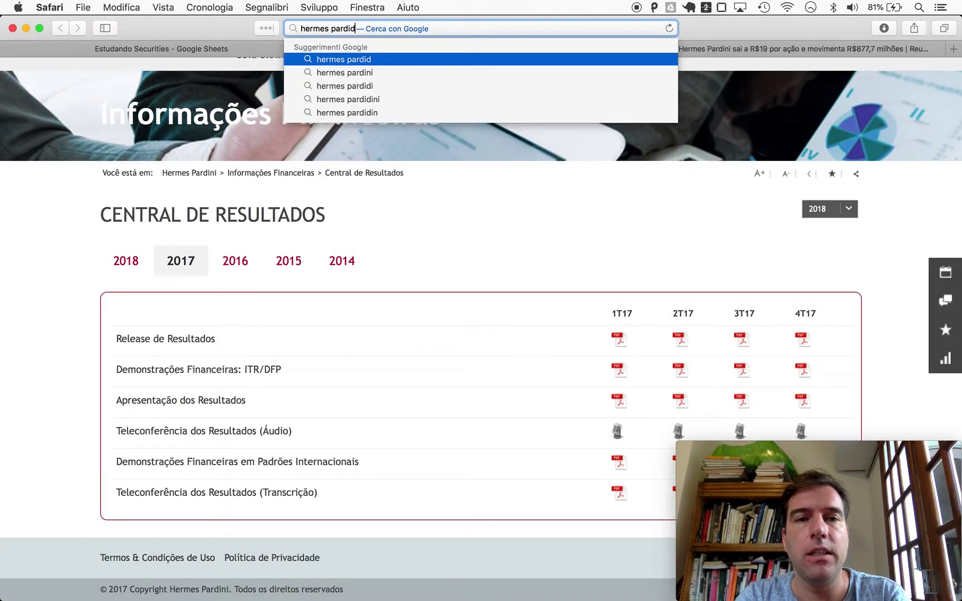
key(BackSpace)
text(ni market cap)
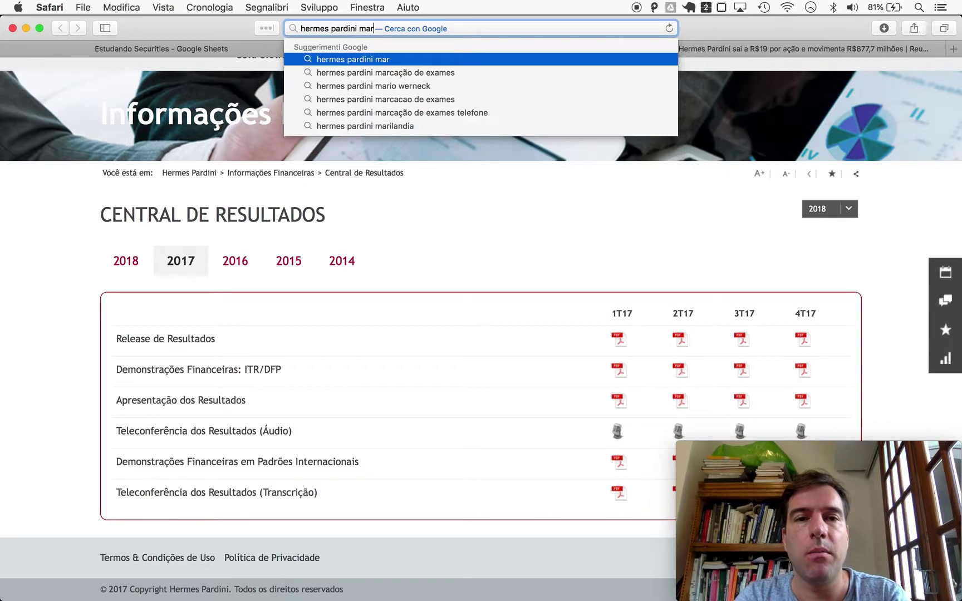
key(Return)
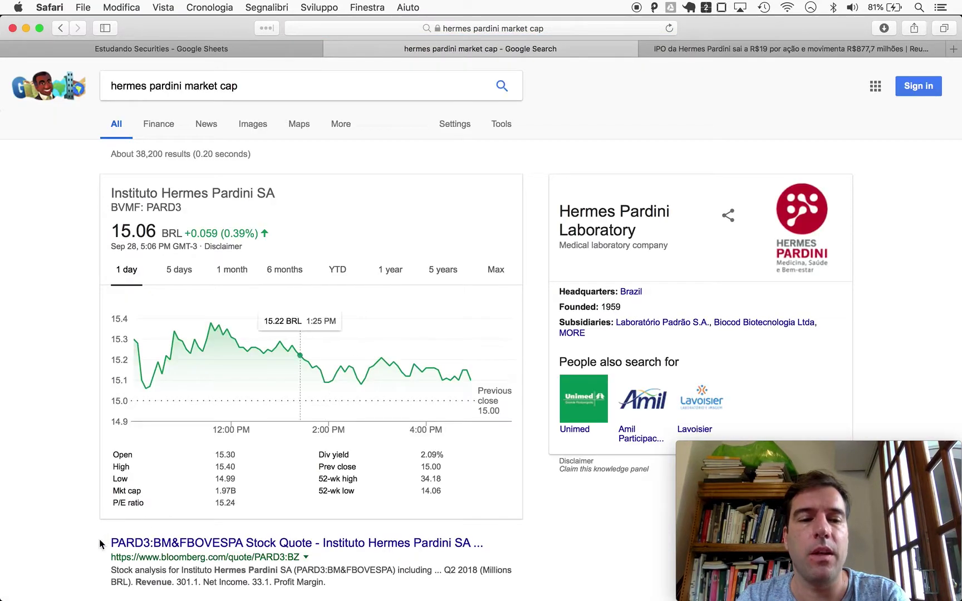
click(152, 545)
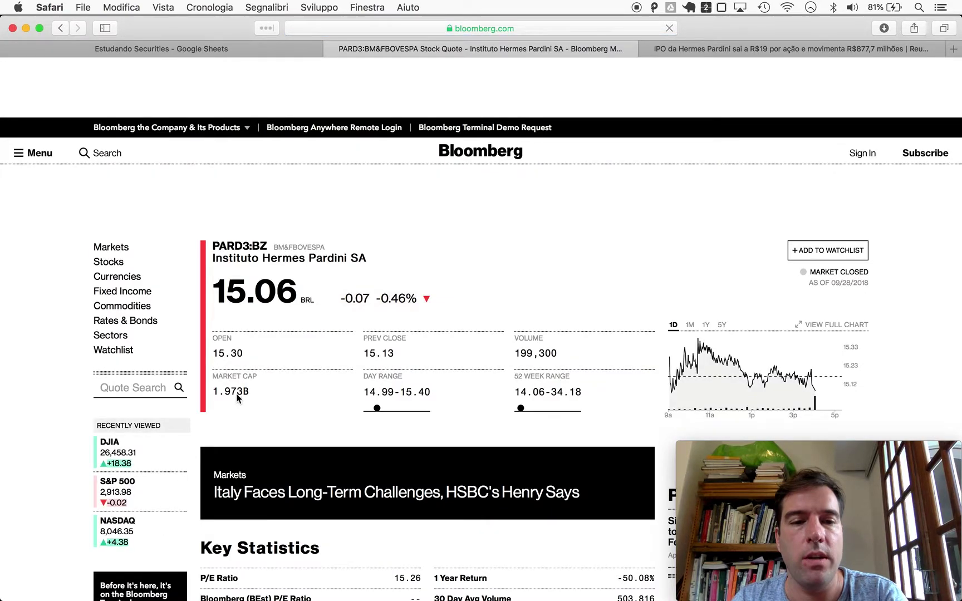
Return to the spreadsheet, set Hermes Pardini's 2017 Mkt Cap to 1973, and review the row's debt, liabilities and equity columns
key(ctrl+shift+Tab)
click(426, 299)
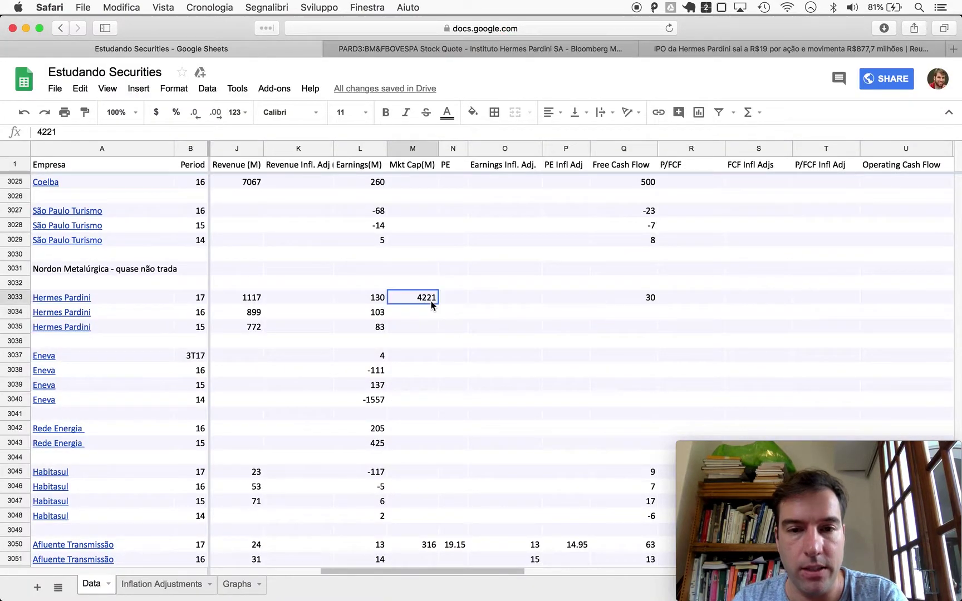
text(1973)
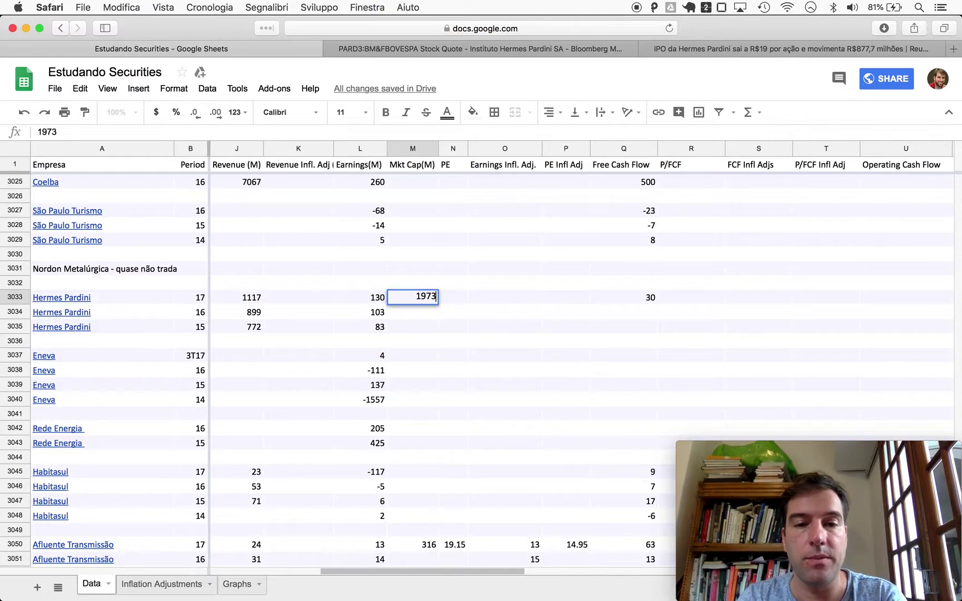
key(Return)
scroll(435, 322, left, 5)
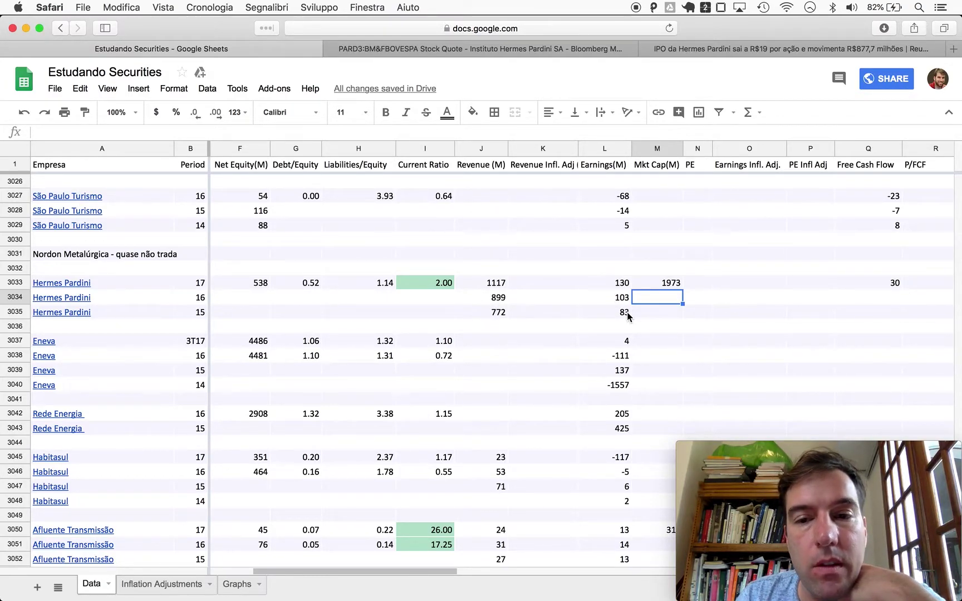
scroll(628, 316, left, 5)
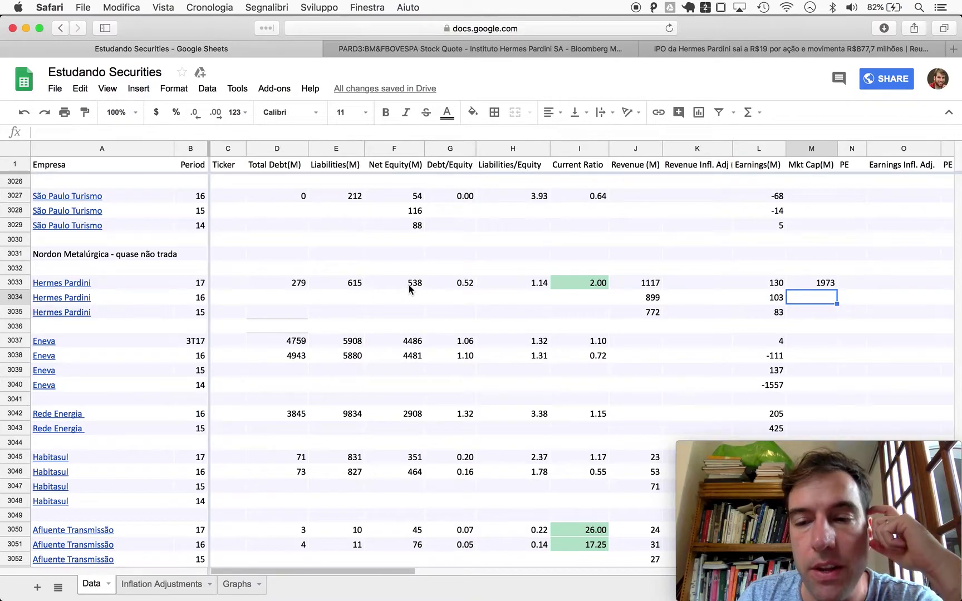